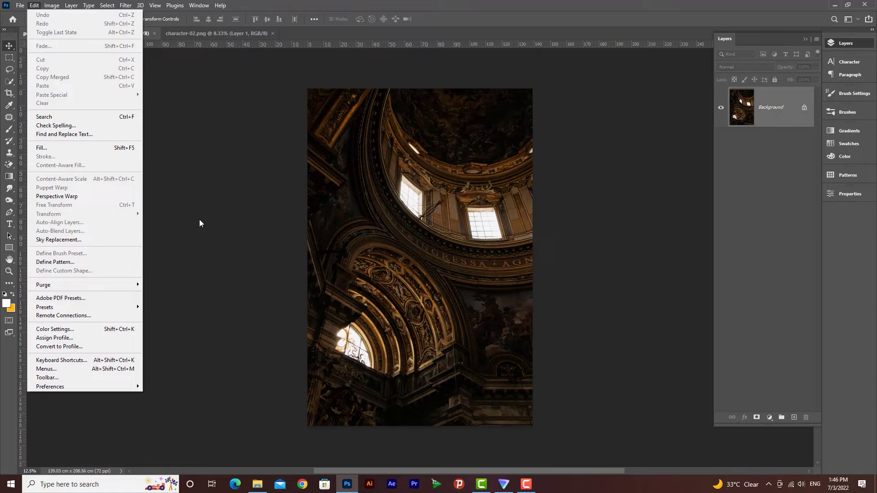
Start Perspective Warp and lay one grid over the whole church interior image, adjusting its upper-left corner to the image corner.
left_click(33, 7)
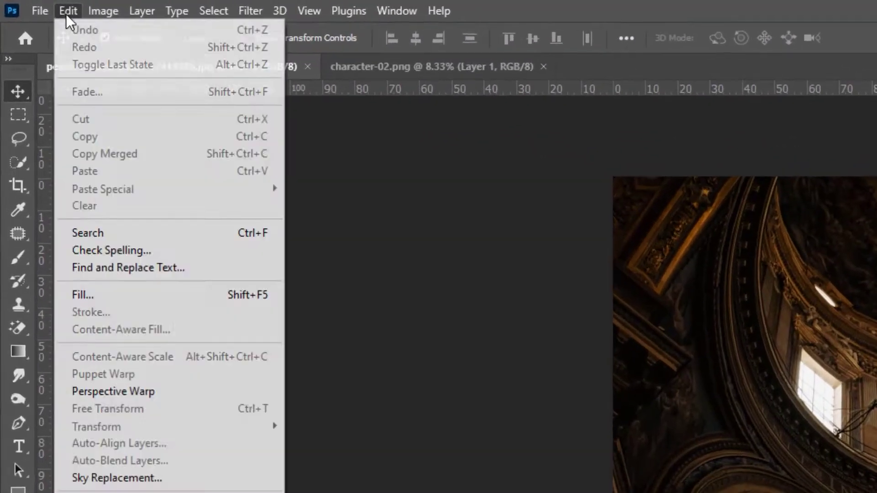
left_click(146, 397)
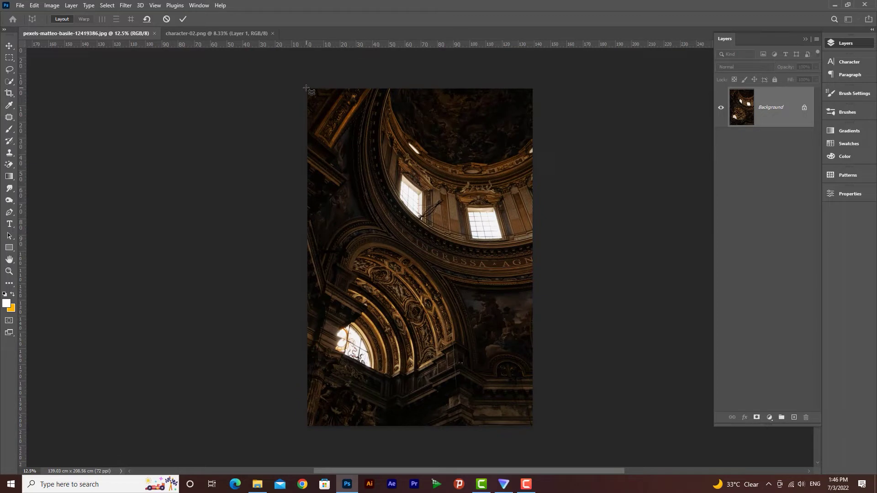
left_click_drag(306, 88, 533, 426)
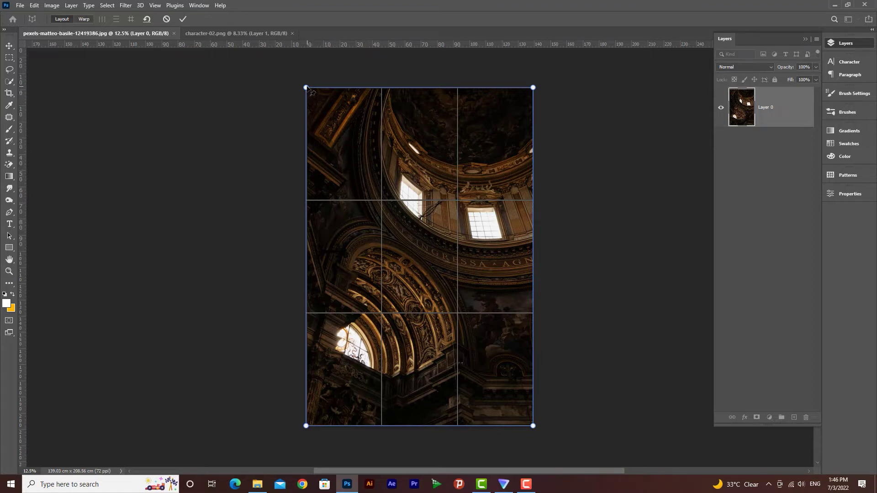
mouse_move(307, 89)
left_mouse_down()
mouse_move(341, 136)
mouse_move(402, 147)
mouse_move(334, 128)
mouse_move(347, 137)
mouse_move(309, 88)
left_mouse_up()
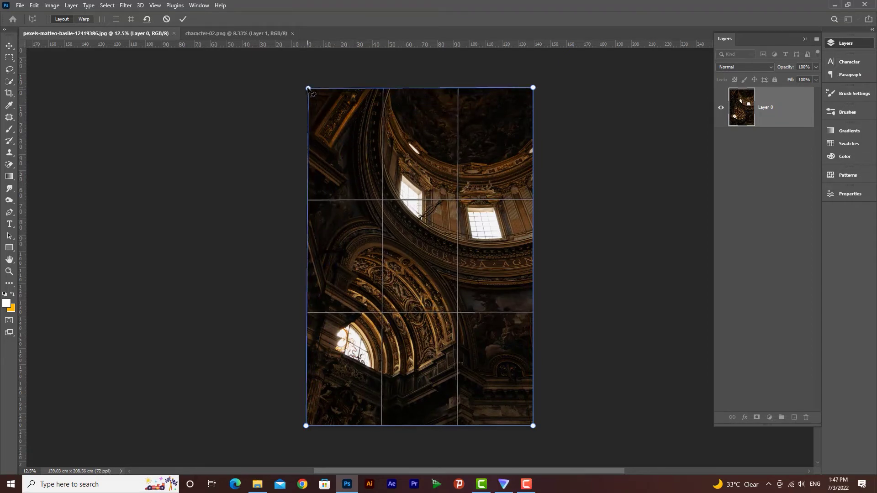
Try warping the perspective by moving the upper-left and lower-right pins inward, and cancel the warp.
key("w")
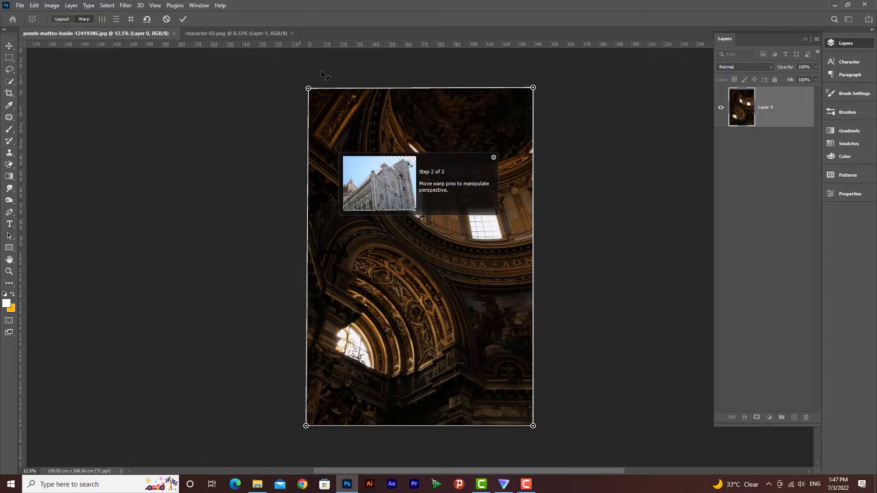
left_click_drag(308, 88, 360, 115)
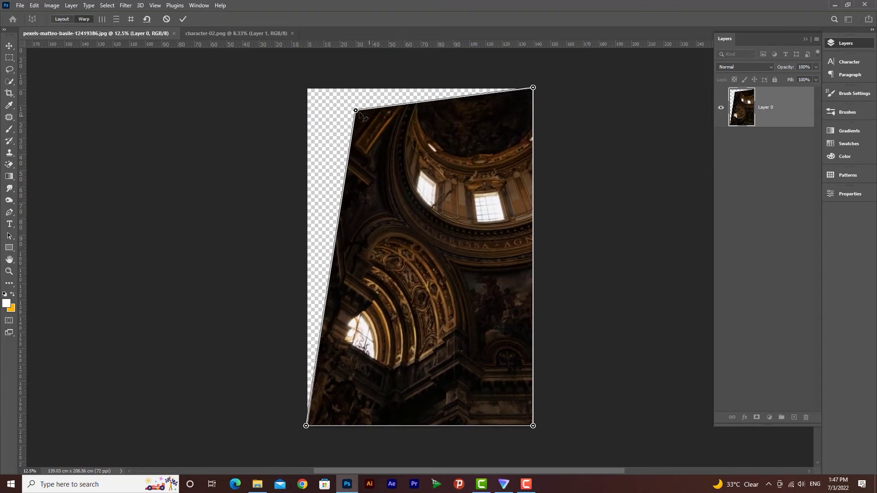
left_click_drag(533, 427, 502, 376)
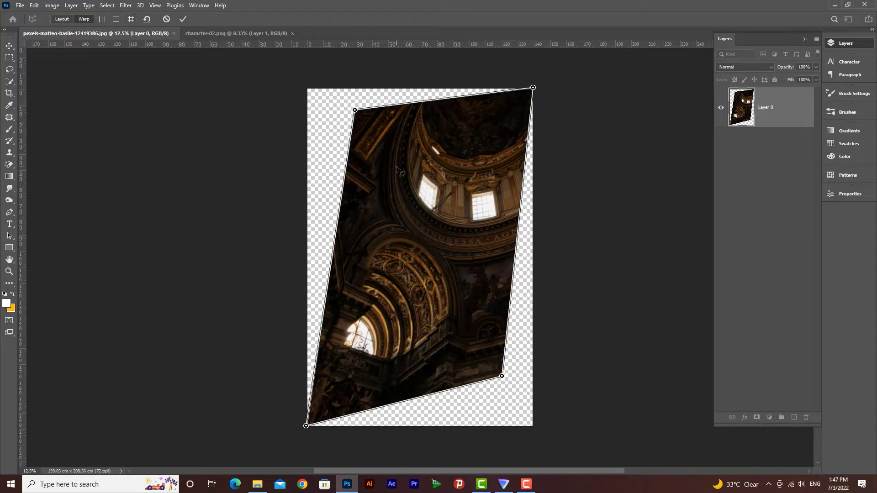
key("Escape")
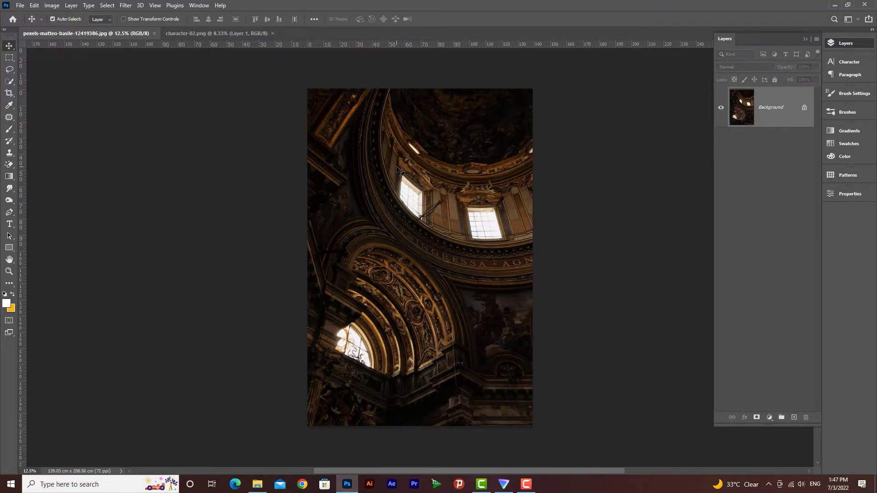
Try Perspective Warp on the full image by pulling the upper-left pin far inward, and undo that pin move.
left_click(34, 5)
left_click(53, 196)
left_click_drag(307, 88, 534, 425)
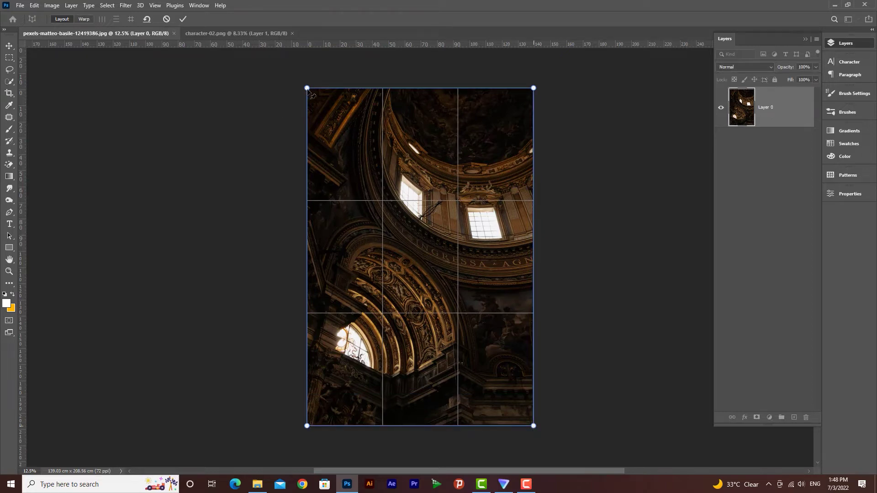
key("w")
left_click_drag(307, 88, 403, 125)
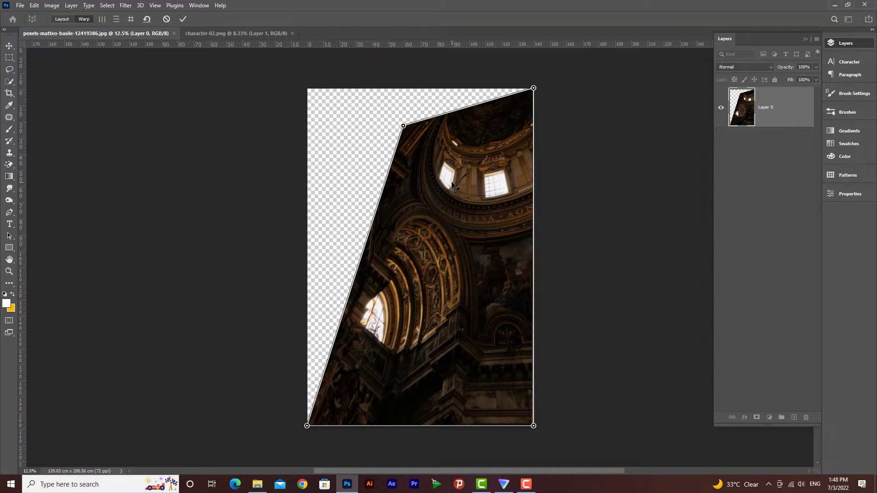
key("ctrl+z")
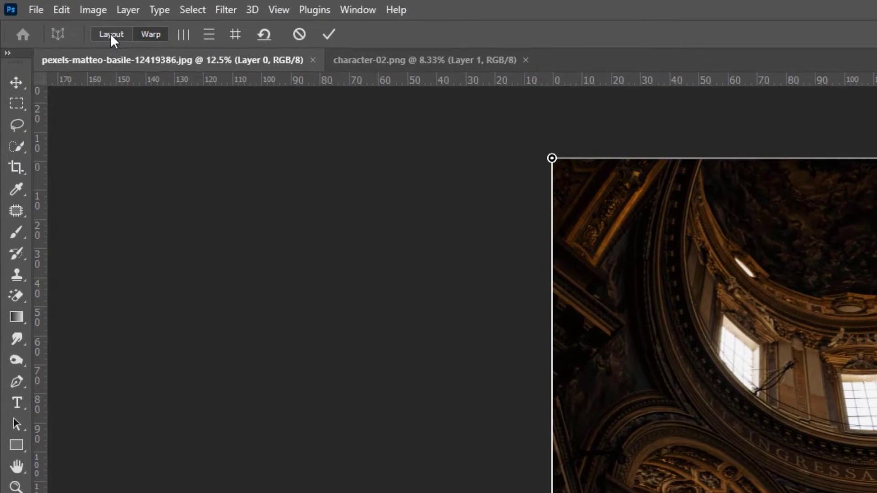
Return to the Layout mode of Perspective Warp and readjust the grid's upper-left corner against the image corner.
left_click(111, 33)
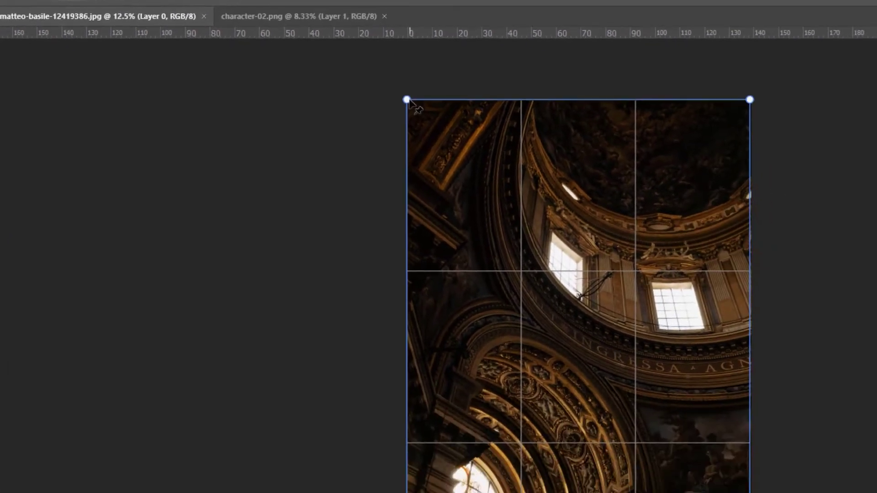
left_click_drag(551, 158, 585, 178)
left_click_drag(343, 81, 312, 62)
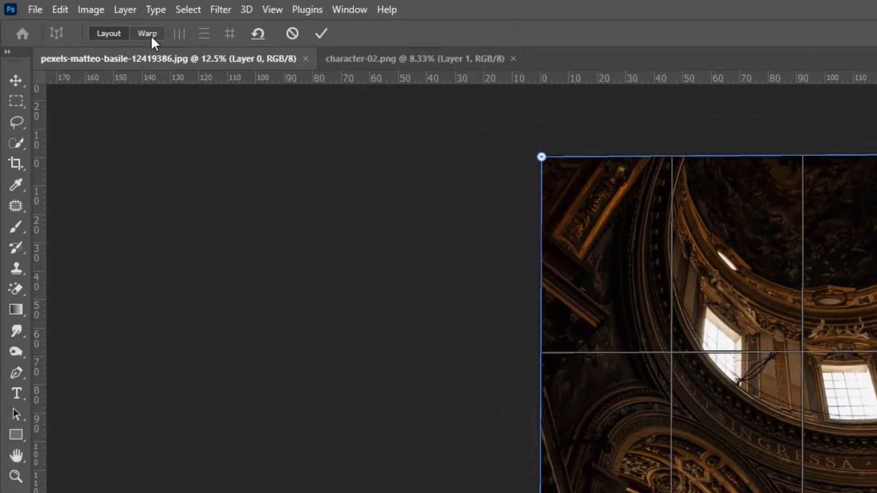
Switch to Warp mode and pull the upper-left pin inward to distort the image's perspective.
left_click(152, 37)
left_click_drag(542, 157, 657, 234)
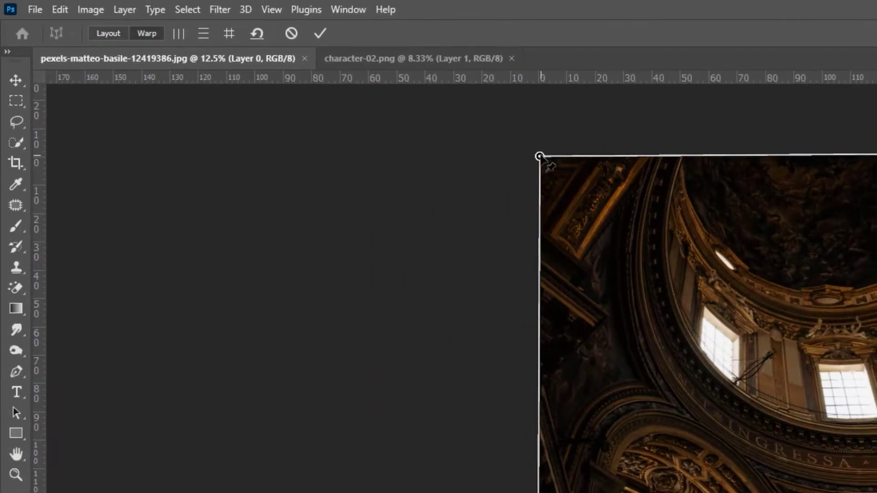
left_click_drag(392, 138, 332, 99)
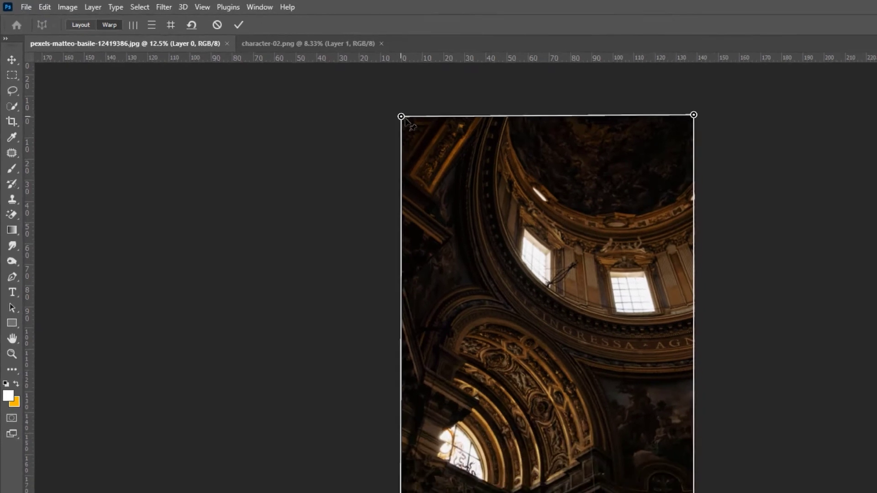
left_click_drag(541, 157, 641, 218)
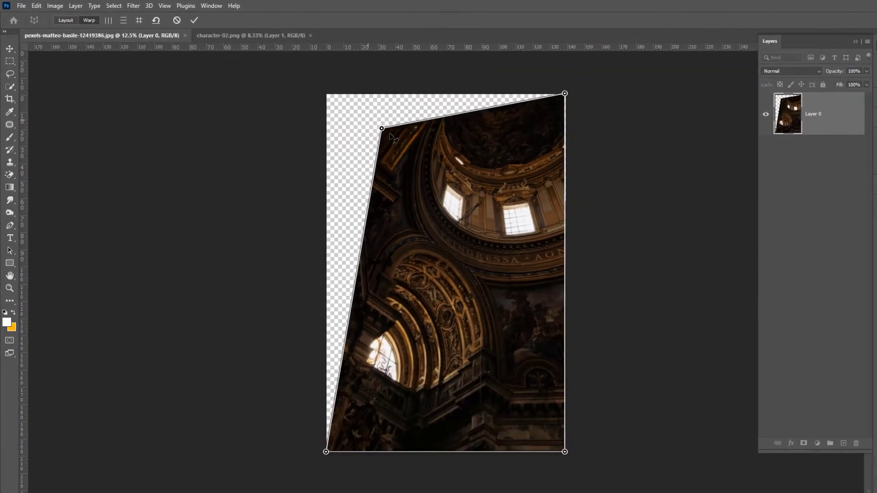
Try the automatic vertical and horizontal straightening, including after repositioning the upper-left pin, and remove the warp.
left_click(110, 20)
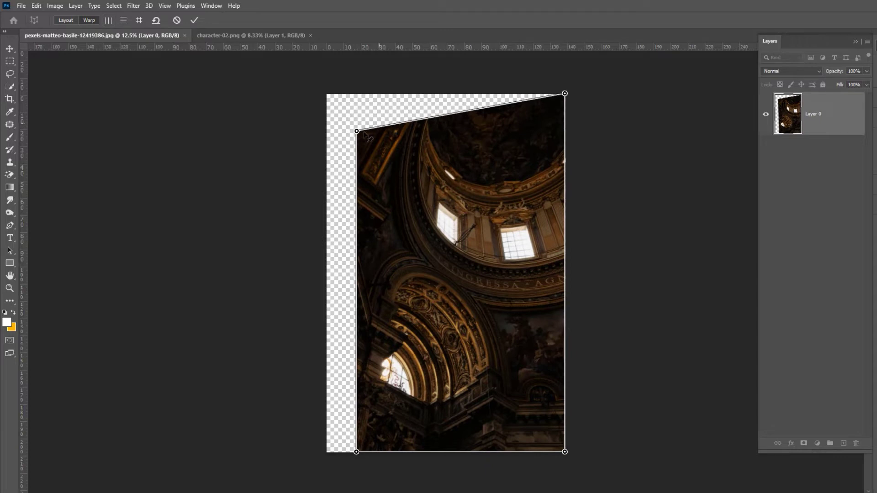
left_click(124, 20)
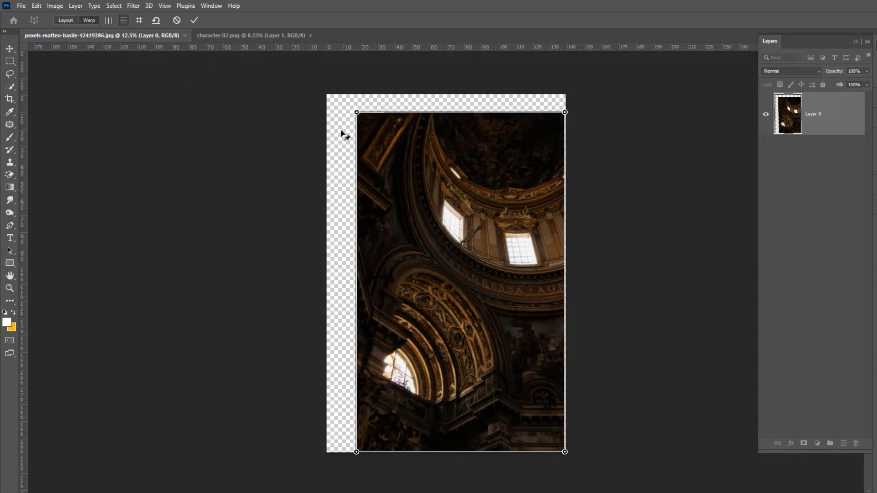
left_click_drag(356, 113, 337, 156)
left_click(140, 20)
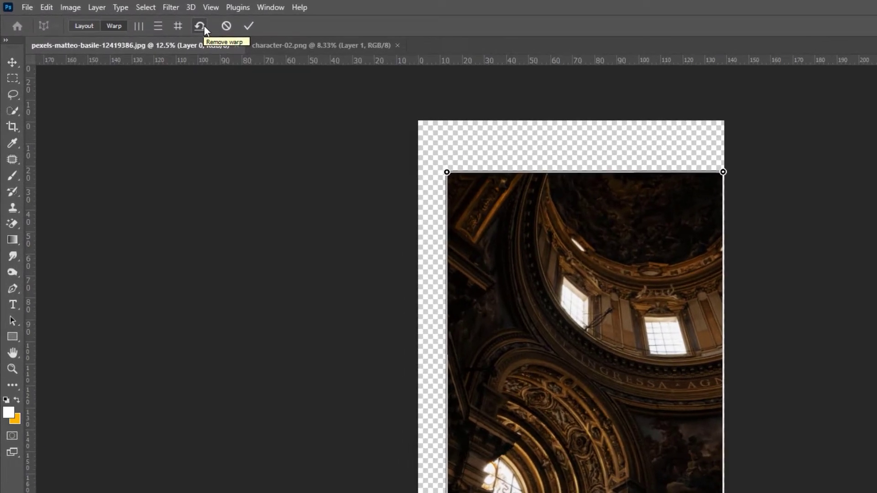
left_click(200, 26)
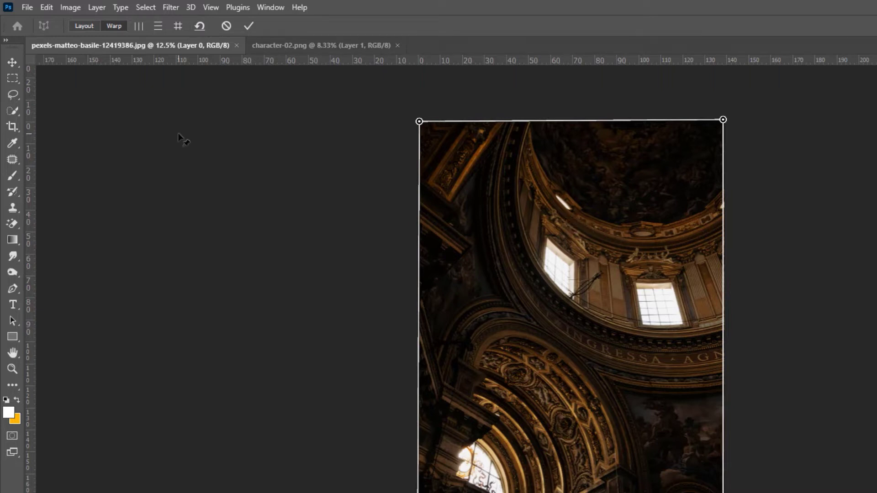
Warp the image by moving its upper-left and lower-right pins inward, and commit the Perspective Warp.
left_click_drag(420, 122, 496, 197)
left_click_drag(722, 492, 674, 490)
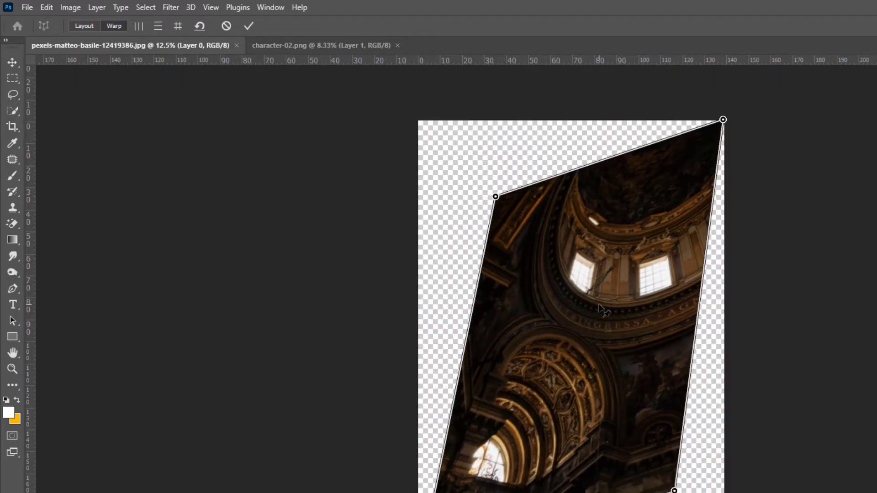
left_click(249, 26)
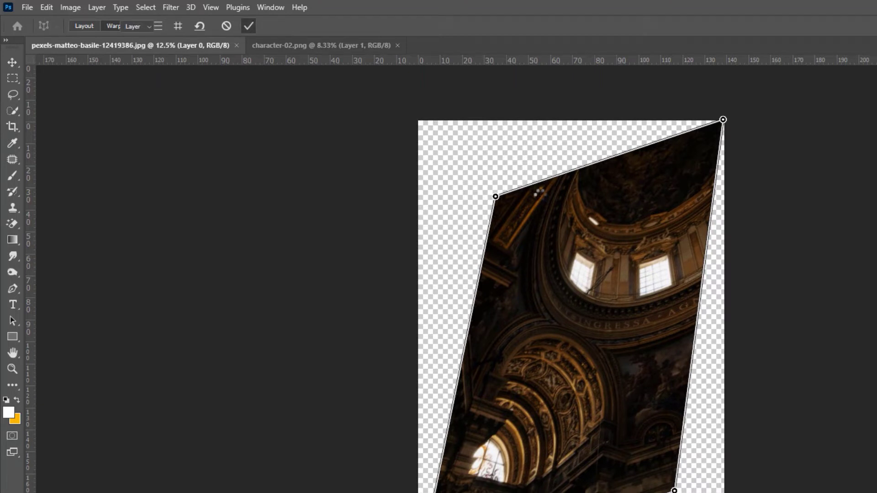
Shift the warped layer slightly down and to the left, and undo both the move and the Perspective Warp.
left_click_drag(614, 261, 564, 296)
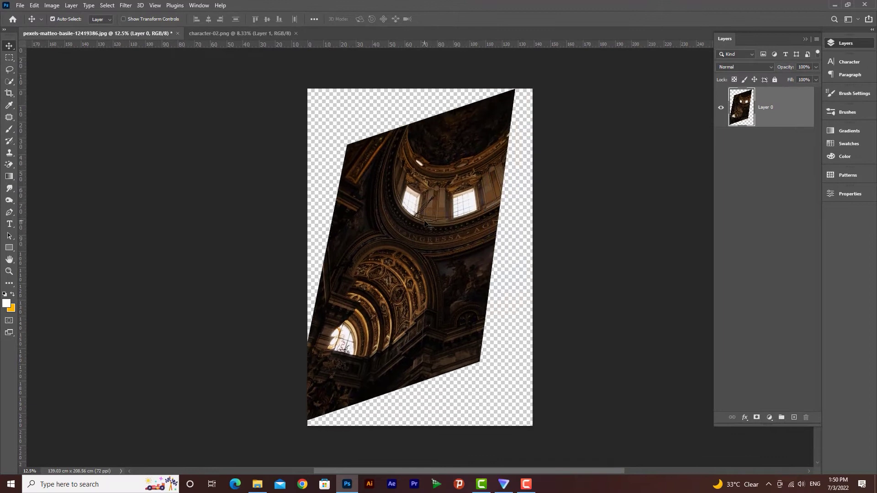
key("ctrl+z")
key("ctrl+z")
key("ctrl+z")
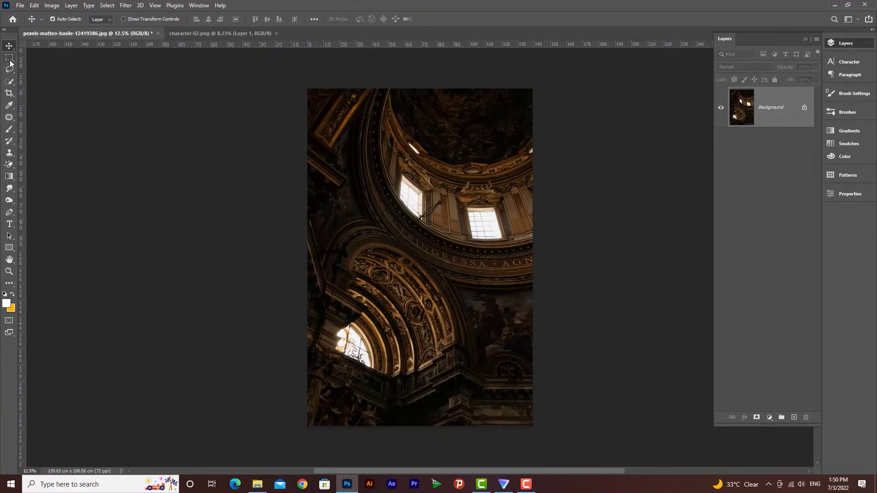
Try a new full-image Perspective Warp with the upper-left pin pulled inward, and cancel it.
left_click(39, 5)
left_click(68, 196)
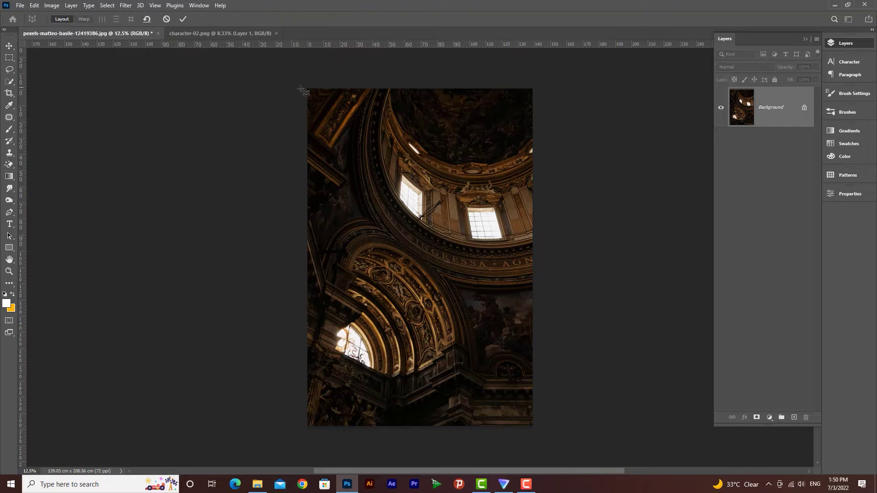
left_click_drag(307, 90, 535, 425)
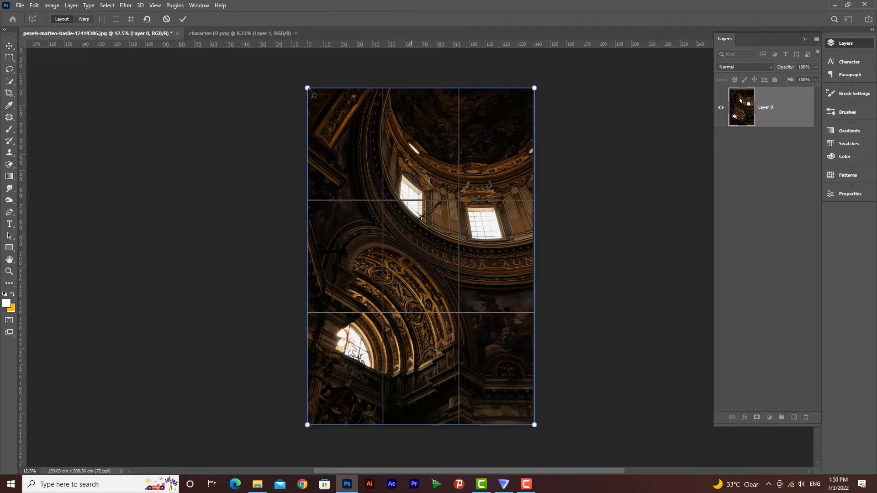
key("w")
left_click_drag(314, 91, 383, 171)
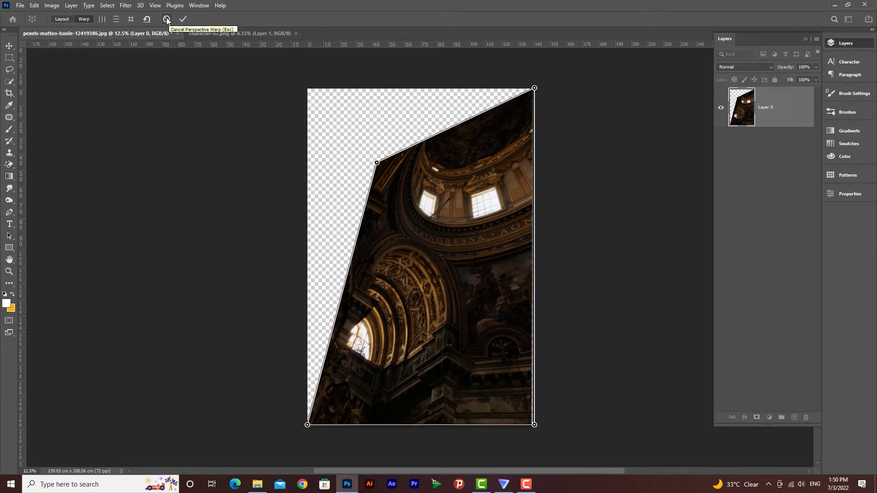
left_click(166, 19)
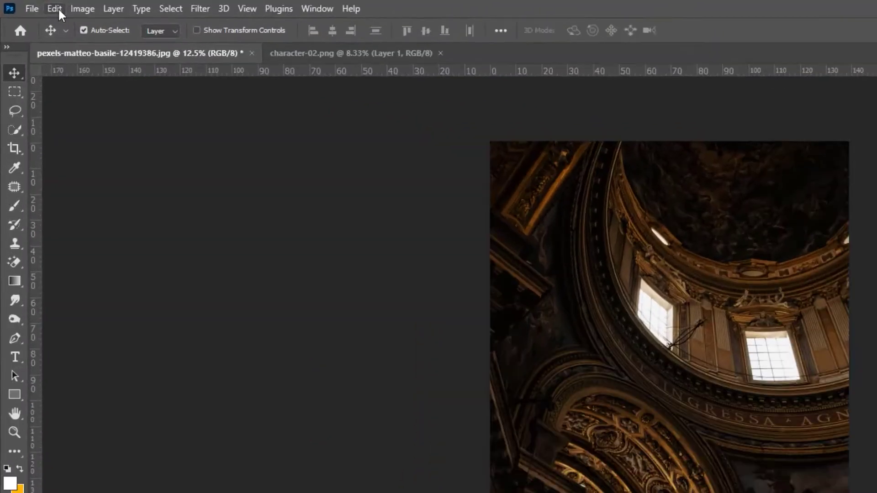
Unlock the Background layer to convert it into a regular layer.
left_click(35, 5)
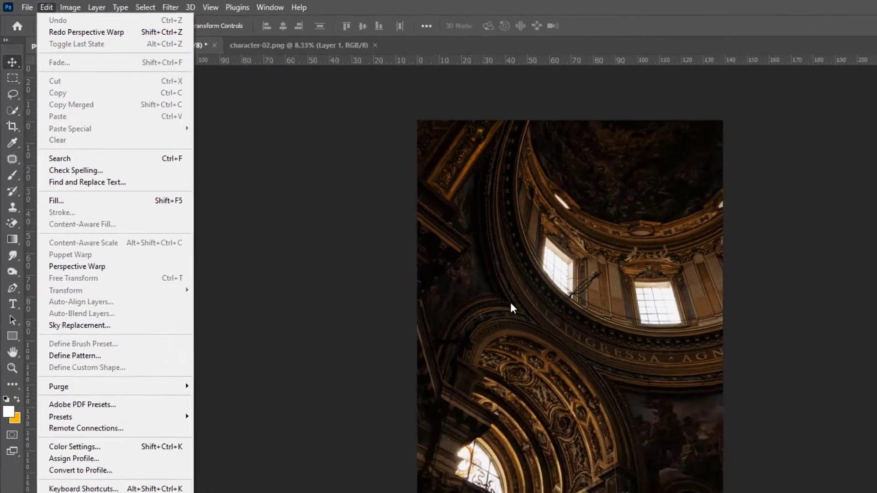
left_click(753, 451)
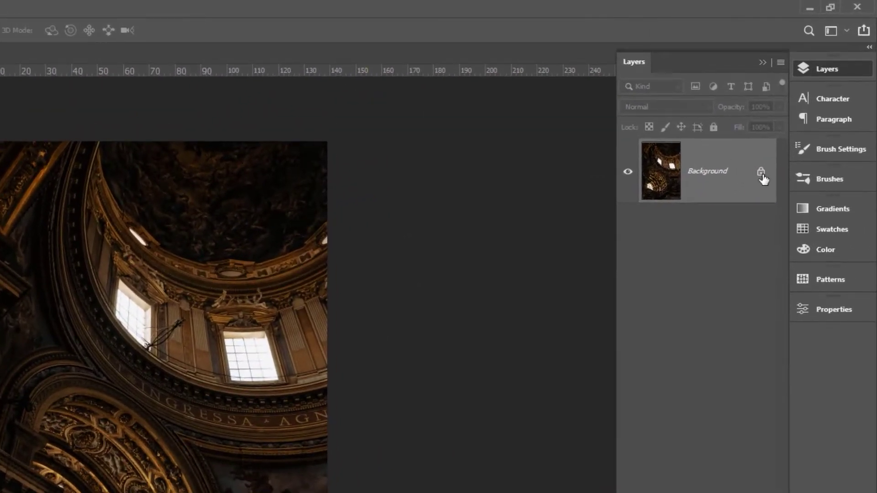
left_click(761, 173)
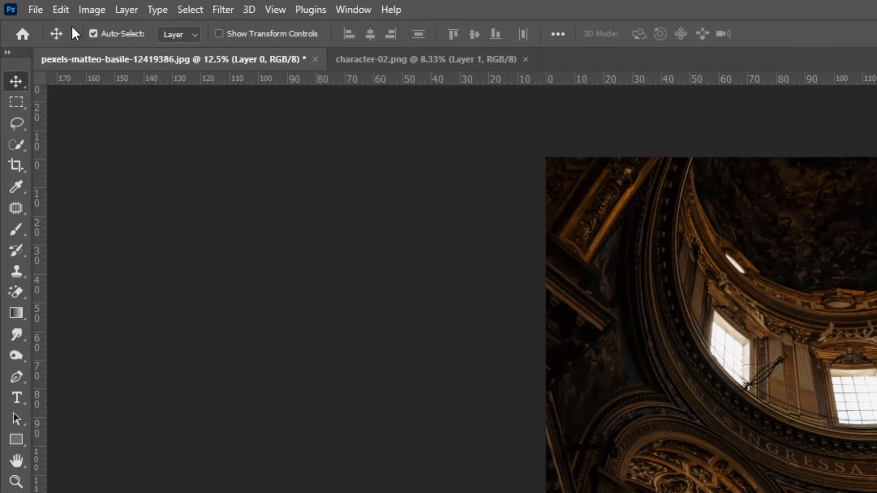
Start Puppet Warp on the layer, place a pin at the dome's rim, and move it slightly up and to the right.
left_click(64, 11)
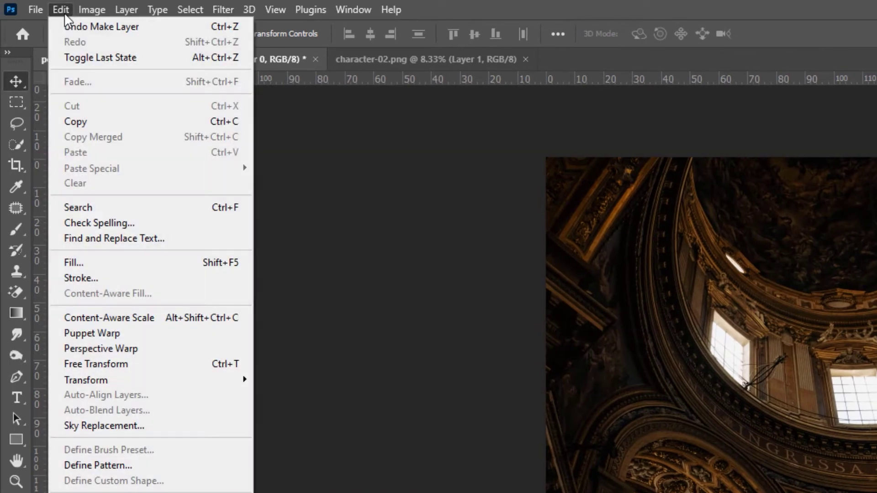
left_click(81, 333)
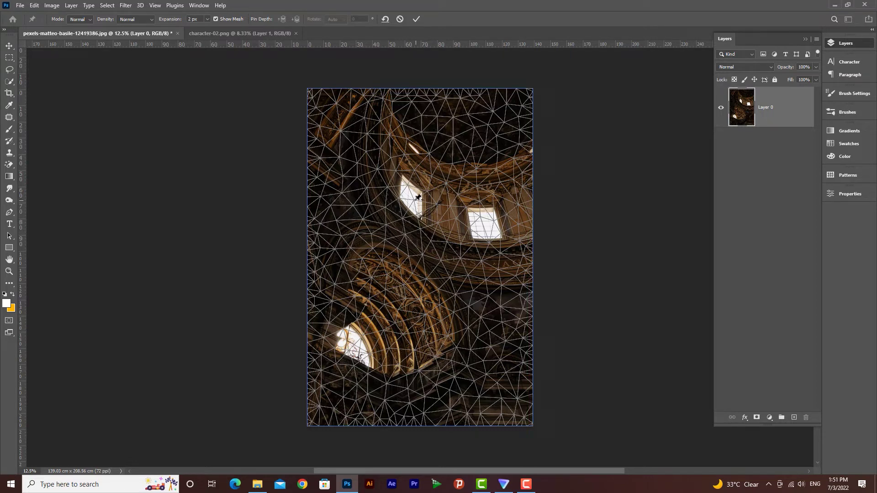
left_click(429, 154)
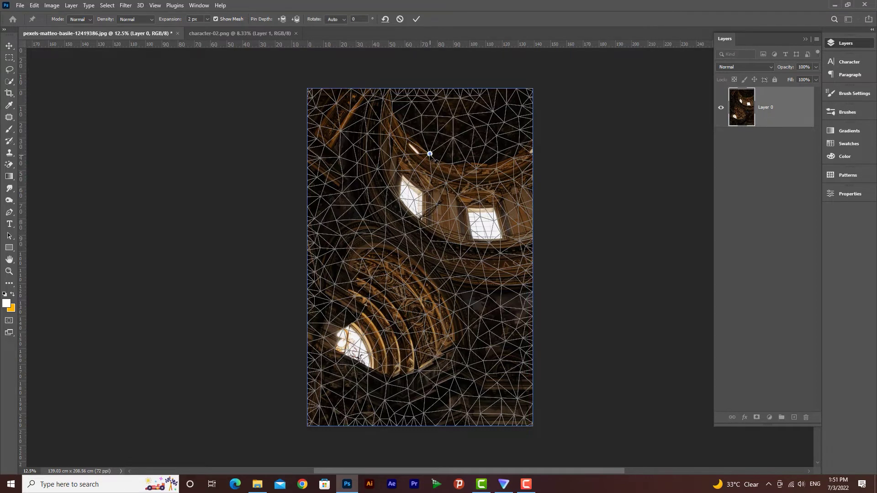
mouse_move(430, 154)
left_mouse_down()
mouse_move(450, 150)
mouse_move(434, 135)
mouse_move(413, 144)
mouse_move(436, 161)
mouse_move(440, 147)
left_mouse_up()
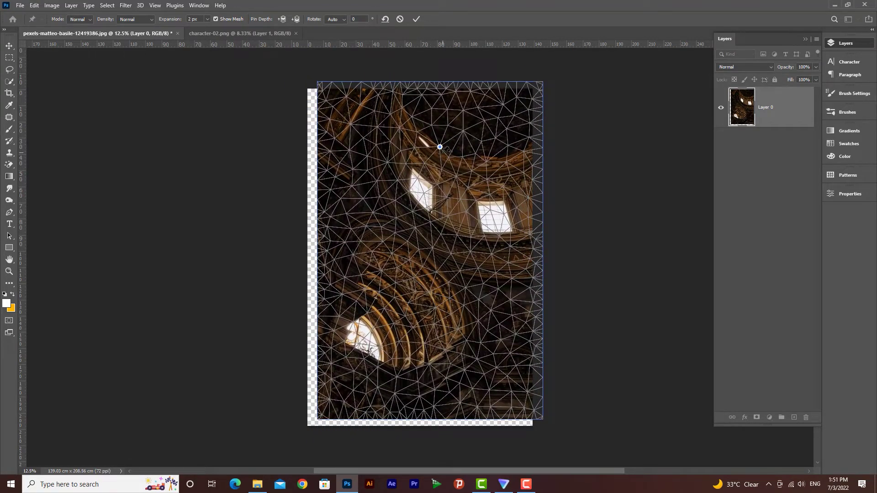
Add a second Puppet Warp pin beside the dome's left window and drag it around to tilt the picture.
left_click(417, 179)
left_click_drag(417, 179, 446, 199)
left_click_drag(424, 192, 413, 186)
mouse_move(418, 150)
left_mouse_down()
mouse_move(411, 159)
mouse_move(411, 152)
left_mouse_up()
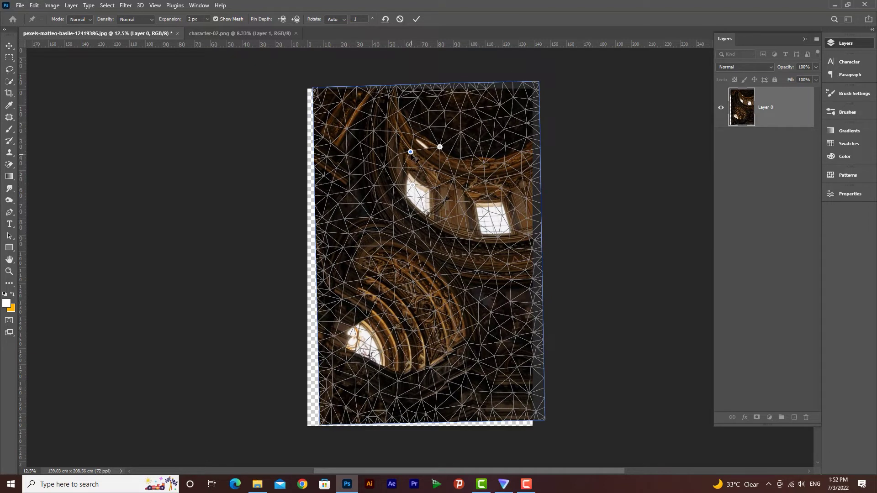
left_click_drag(414, 155, 415, 171)
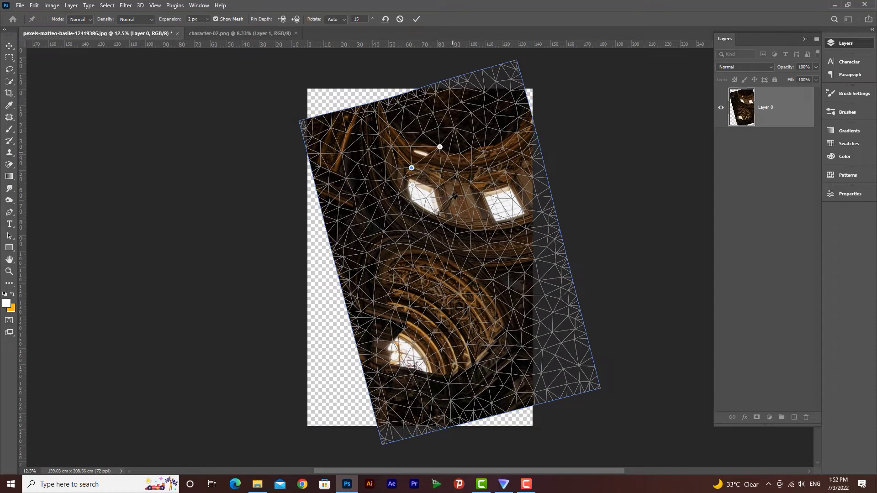
Add more pins around the dome windows and the lower arch, drag them to distort the photo, and cancel the Puppet Warp.
mouse_move(451, 200)
left_mouse_down()
mouse_move(461, 182)
mouse_move(440, 182)
mouse_move(429, 198)
mouse_move(446, 190)
mouse_move(447, 172)
mouse_move(457, 233)
mouse_move(483, 190)
mouse_move(466, 201)
left_mouse_up()
left_click(424, 191)
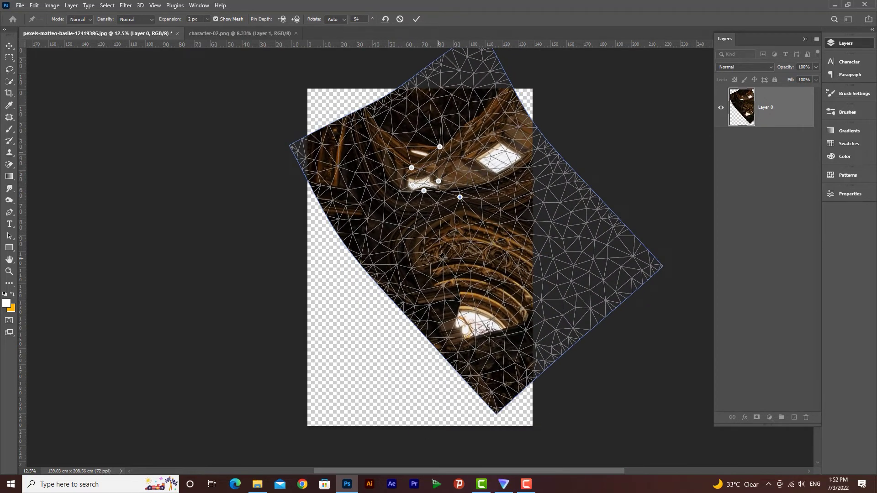
left_click_drag(430, 252, 397, 240)
left_click(392, 232)
left_click(484, 269)
left_click_drag(484, 268, 507, 214)
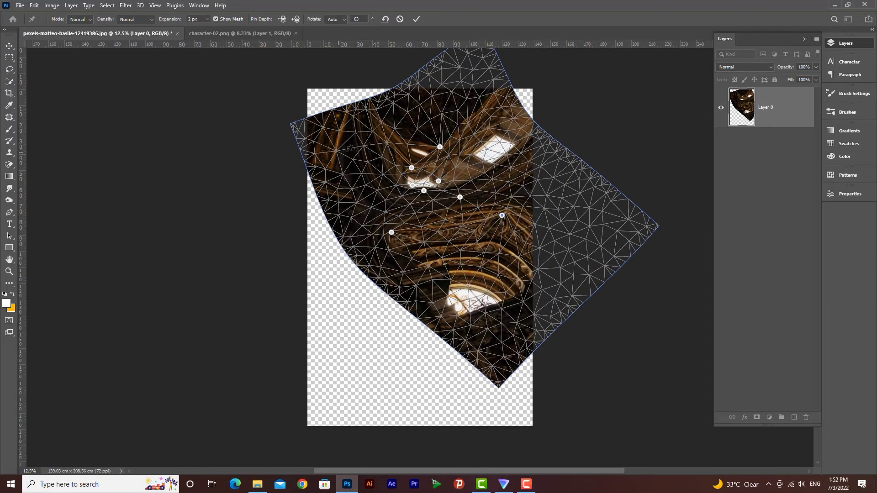
left_click(400, 20)
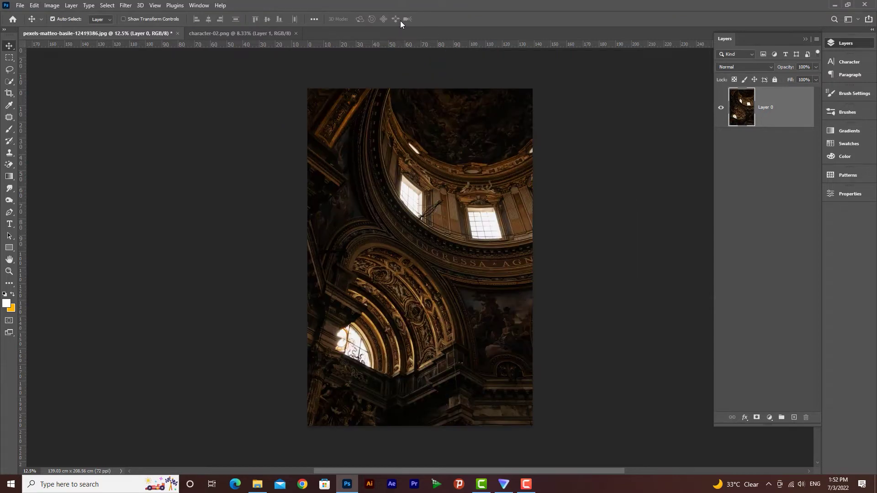
Switch to the character-02.png document and enlarge the robot to about 122% with Free Transform.
left_click(231, 37)
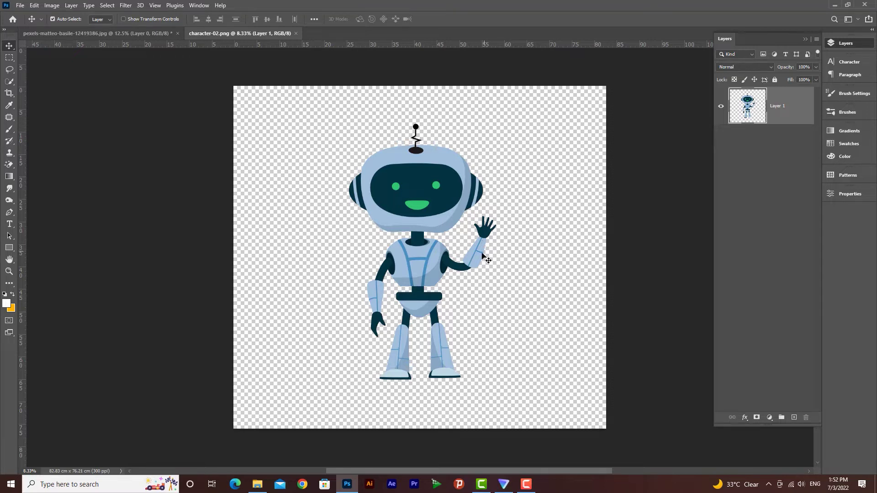
left_click_drag(424, 264, 422, 252)
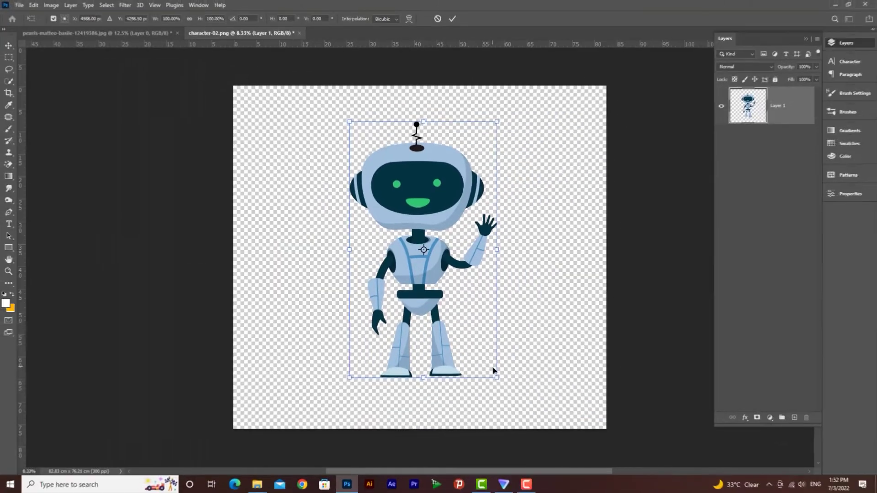
left_click_drag(496, 368, 522, 401)
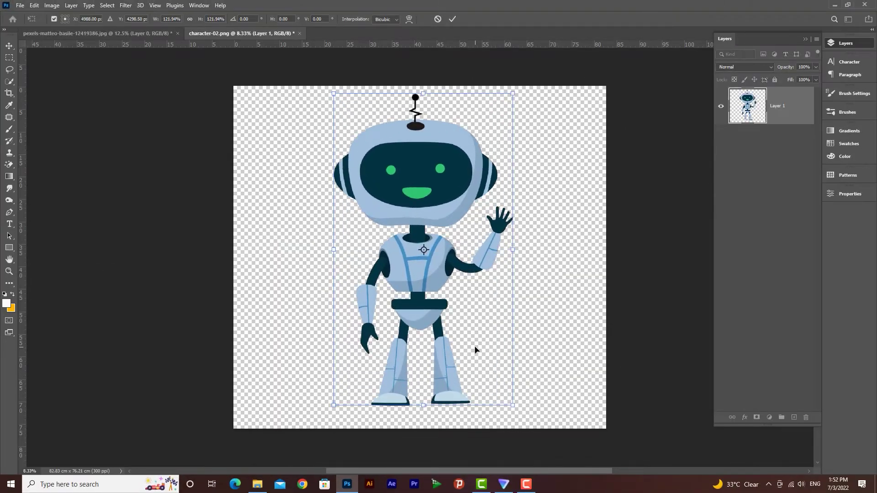
key("Return")
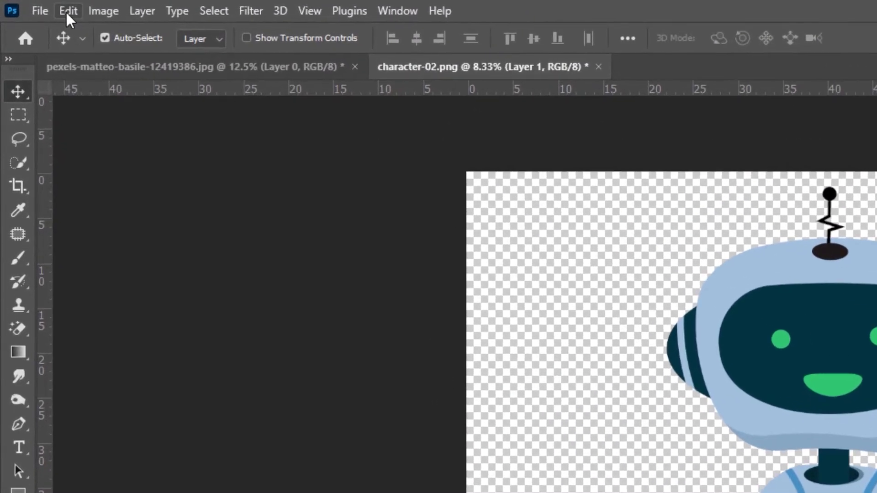
Start Puppet Warp on the robot layer and pin the elbow and wrist of the raised arm.
left_click(67, 11)
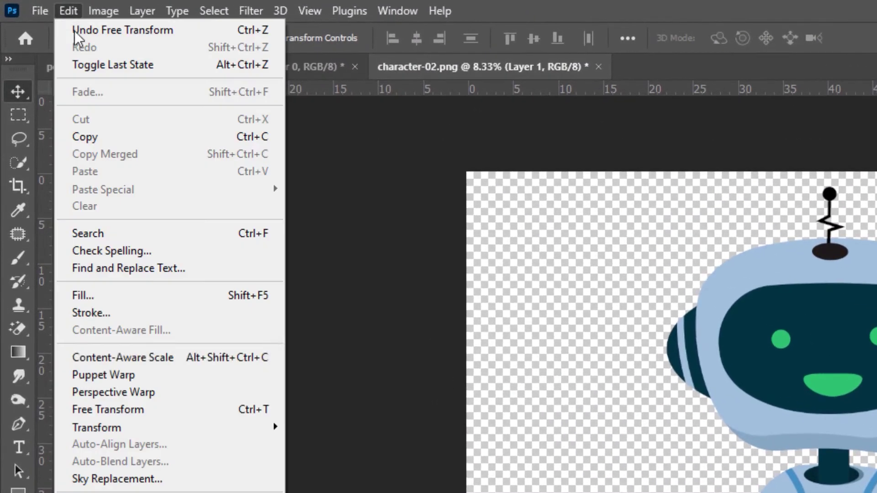
left_click(78, 371)
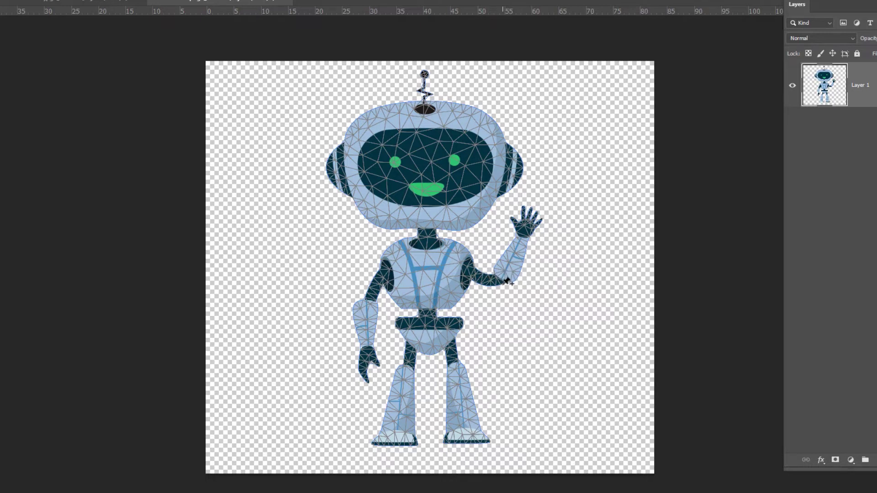
left_click(499, 280)
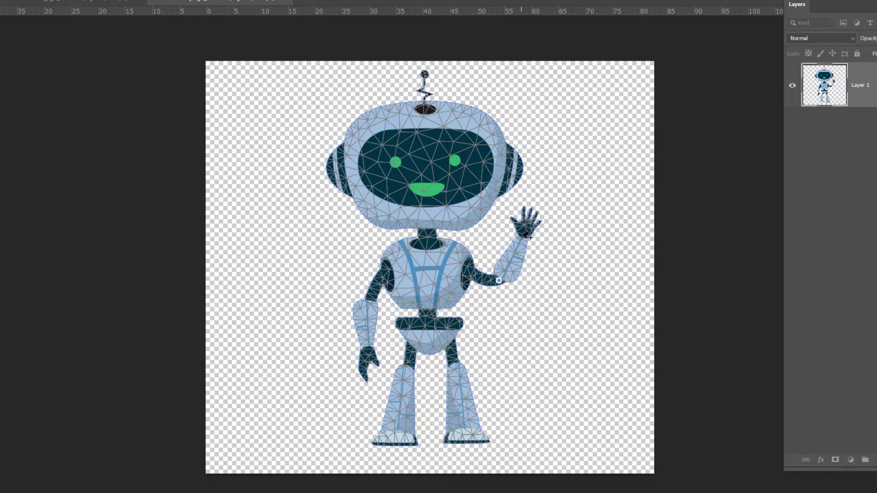
left_click(520, 238)
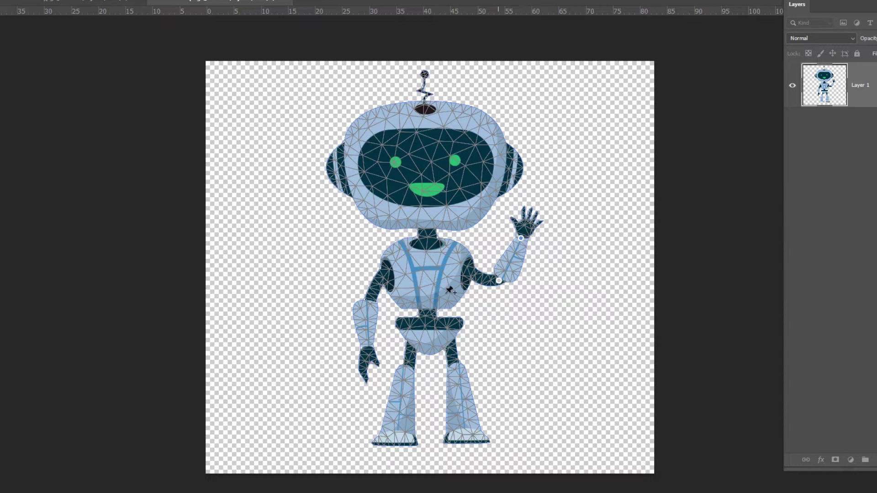
Pin the wrist, elbow and shoulder of the robot's hanging arm.
left_click(368, 346)
left_click(368, 302)
left_click(381, 269)
Pin the robot's knees, hips, neck and forehead.
left_click(457, 365)
left_click(408, 366)
left_click(412, 345)
left_click(453, 342)
left_click(426, 124)
Shift the raised arm's elbow pin up and its wrist pin outward, and pull the hanging arm's elbow pin up and outward.
key("ctrl+equal")
scroll(501, 282, "down", 2)
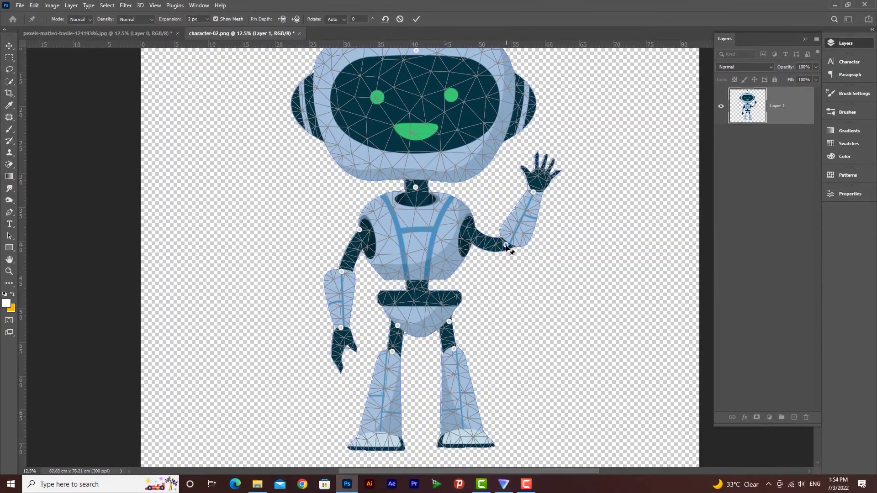
mouse_move(506, 246)
left_mouse_down()
mouse_move(510, 255)
mouse_move(494, 188)
mouse_move(510, 237)
left_mouse_up()
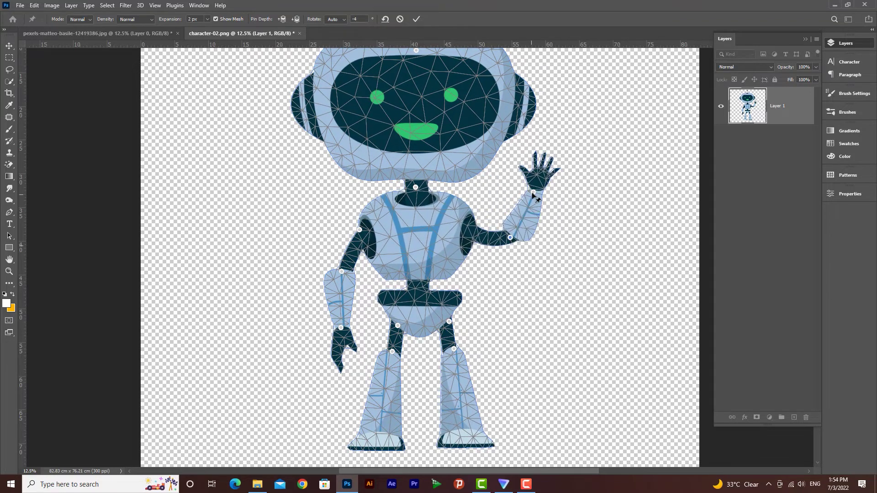
left_click_drag(535, 194, 540, 189)
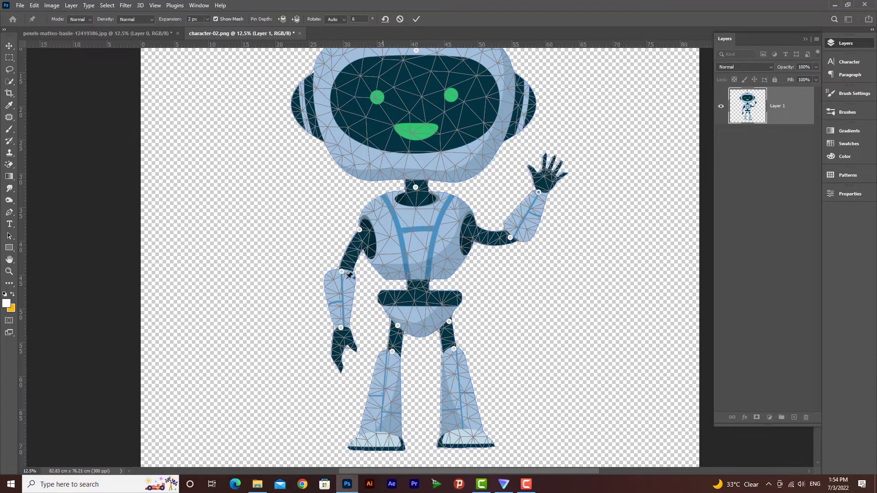
mouse_move(341, 272)
left_mouse_down()
mouse_move(352, 250)
mouse_move(330, 260)
left_mouse_up()
left_click(360, 231)
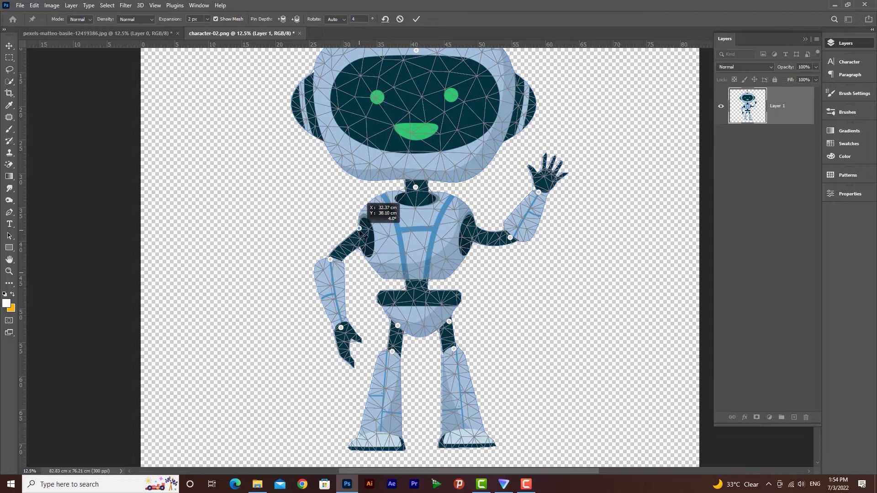
Move the knee pins inward to cross the legs, and shift the neck pin right and the forehead pin left to tilt the head.
left_click_drag(341, 329, 454, 328)
left_click_drag(416, 187, 450, 189)
scroll(424, 90, "up", 3)
left_click_drag(416, 87, 404, 90)
Compare the Rigid and Normal Puppet Warp modes on the posed robot, ending on Rigid.
scroll(485, 248, "down", 1)
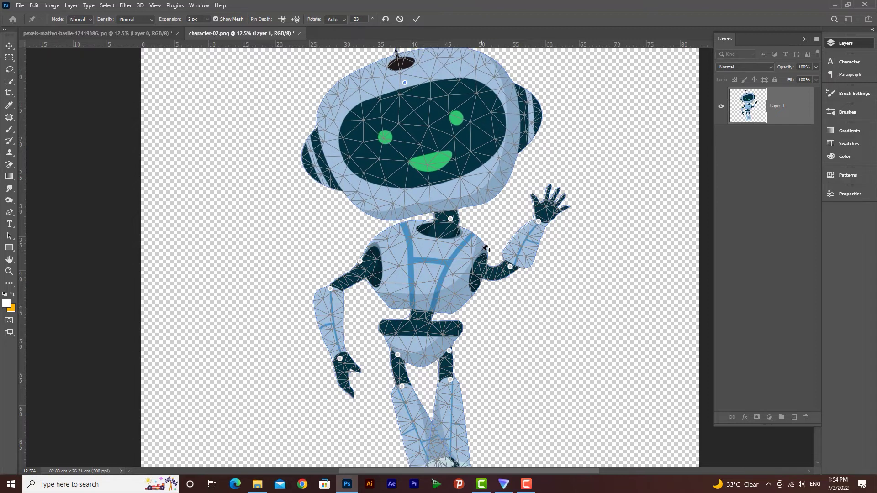
scroll(485, 248, "down", 1)
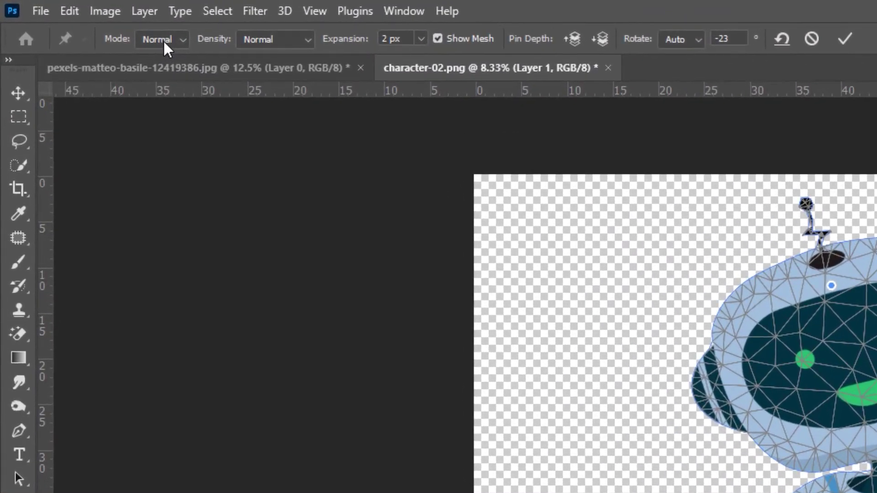
left_click(81, 20)
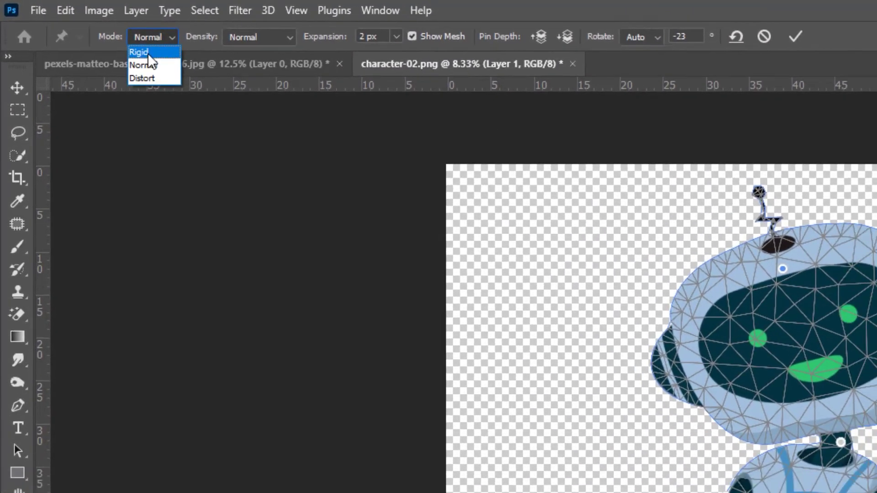
left_click(148, 55)
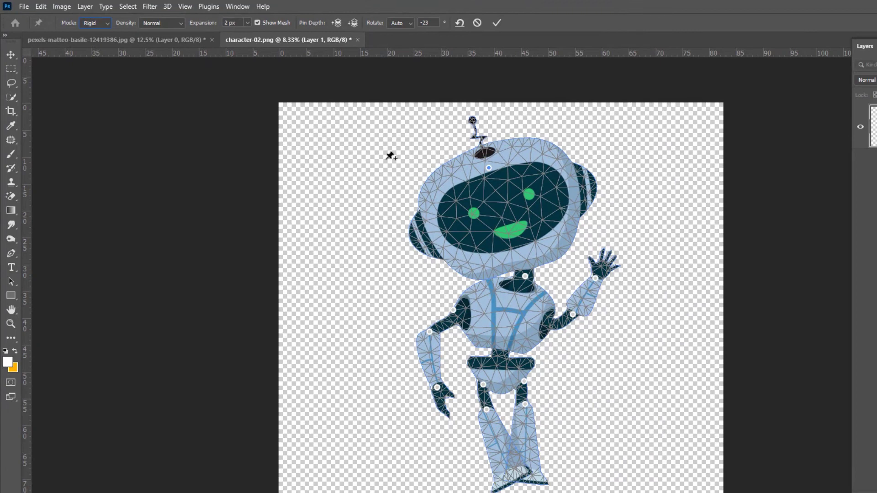
left_click(98, 26)
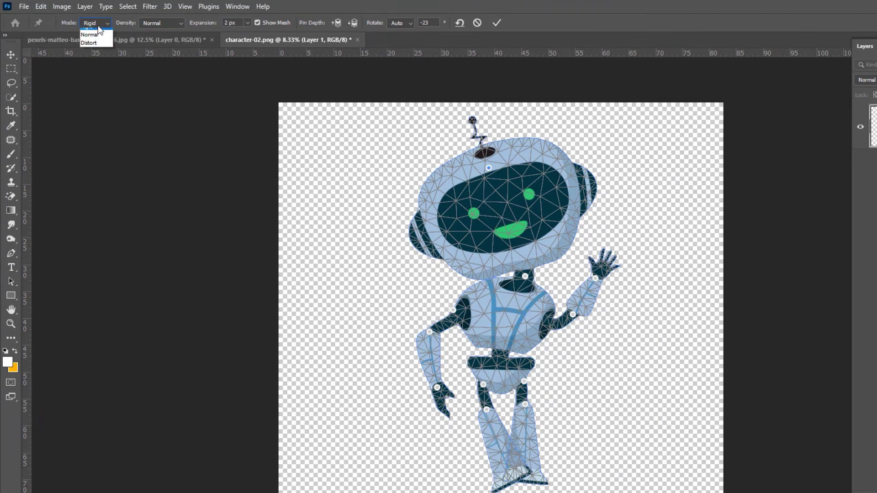
left_click(97, 39)
left_click(100, 23)
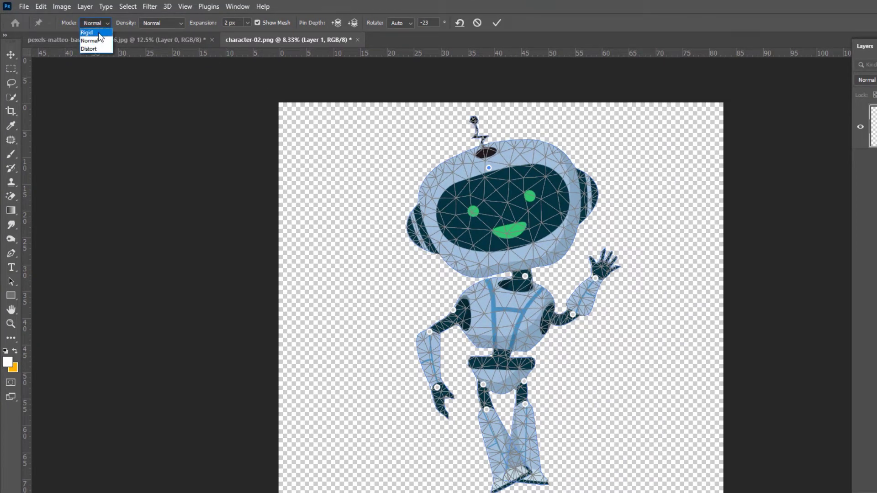
left_click(98, 32)
Try the Distort mode on the robot's mesh and return the mode to Normal.
left_click(98, 25)
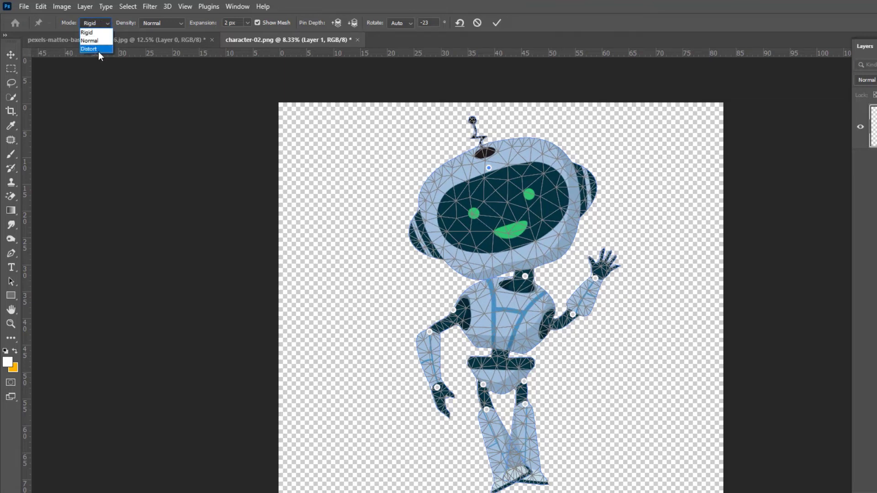
left_click(99, 51)
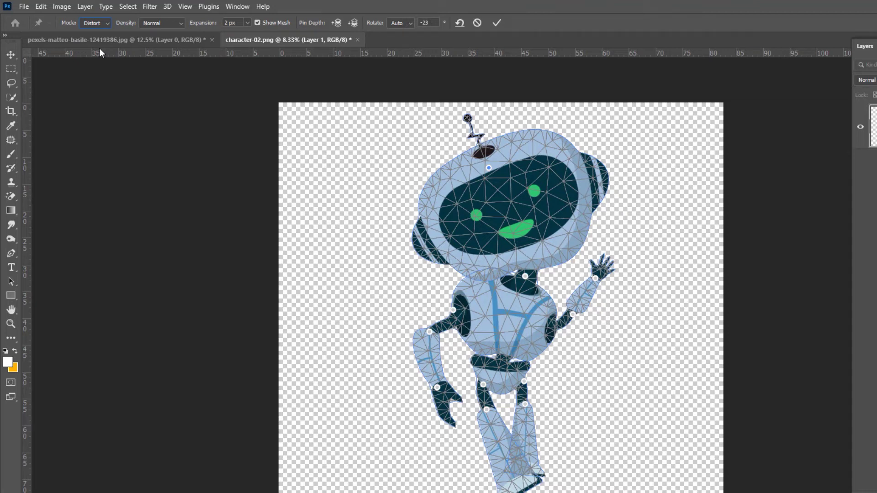
left_click(100, 21)
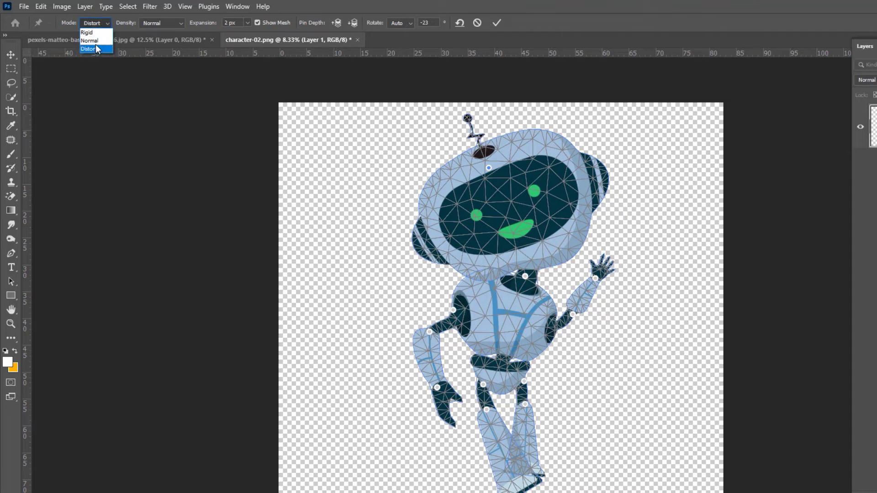
left_click(97, 42)
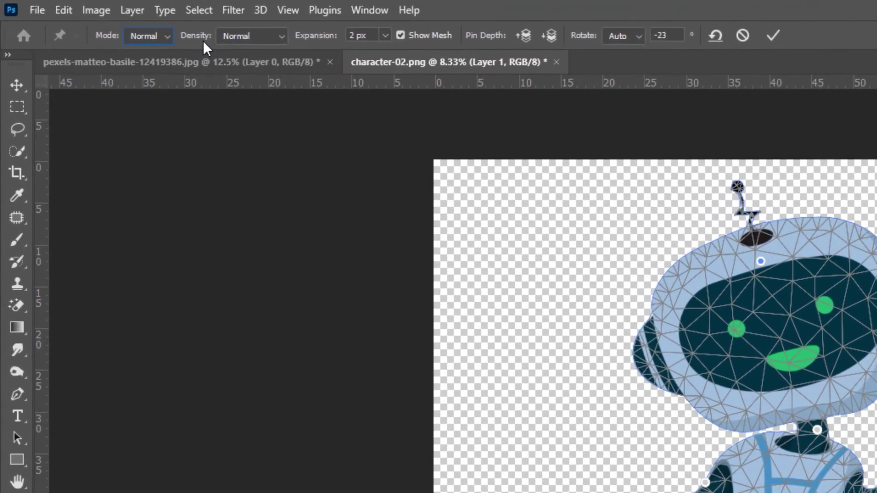
Try the Fewer Points and More Points mesh densities, and return the density to Normal.
left_click(263, 37)
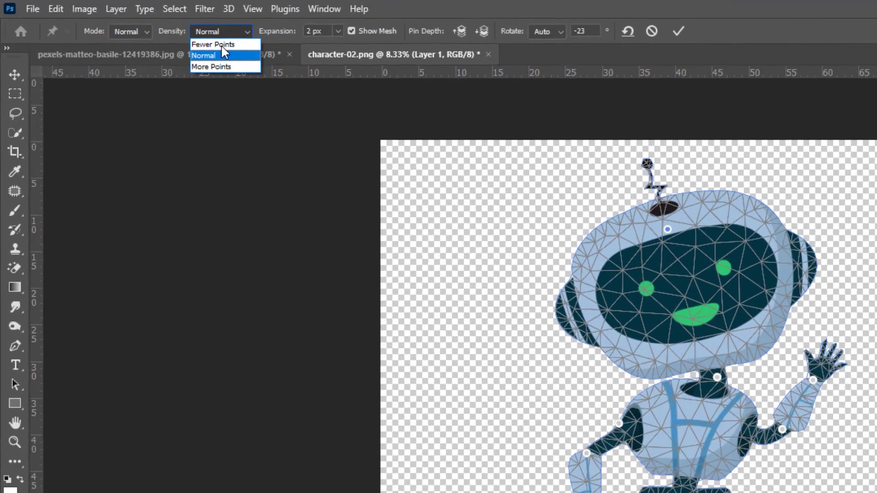
left_click(246, 51)
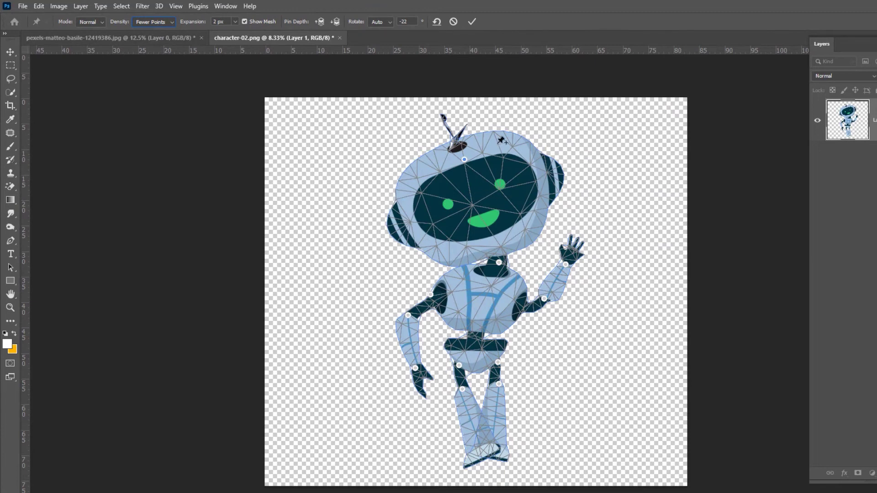
left_click(165, 23)
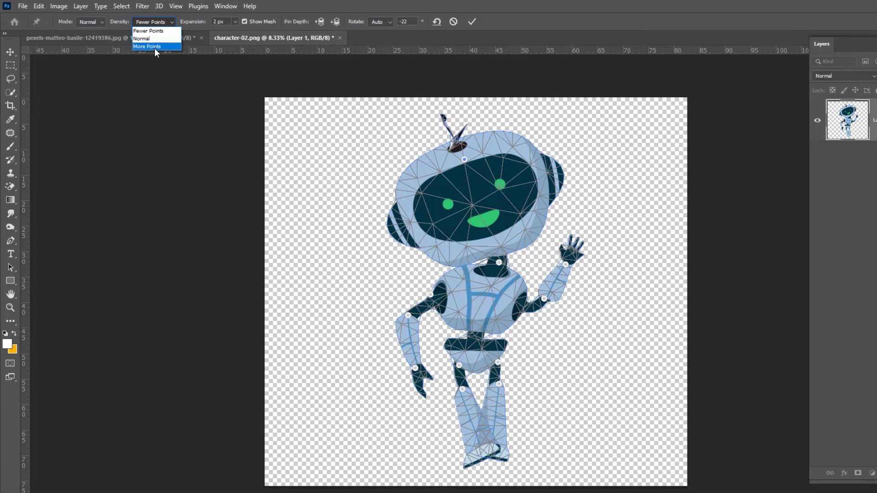
left_click(154, 47)
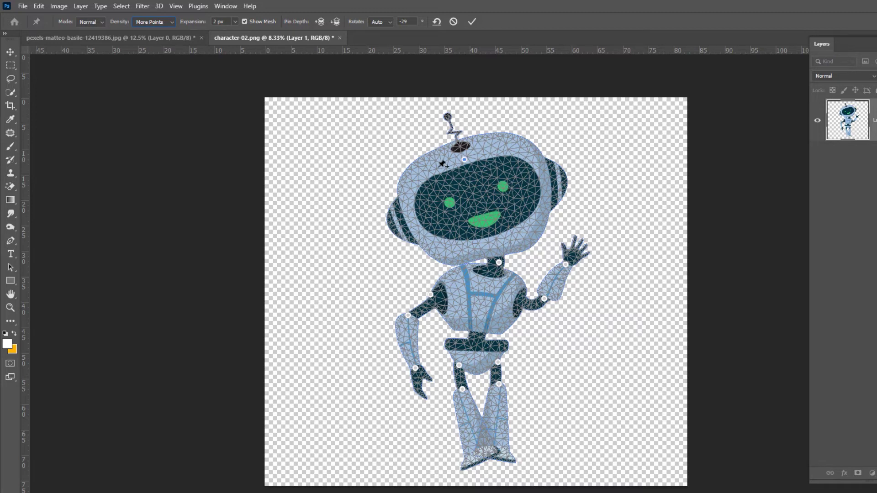
left_click(160, 24)
left_click(150, 39)
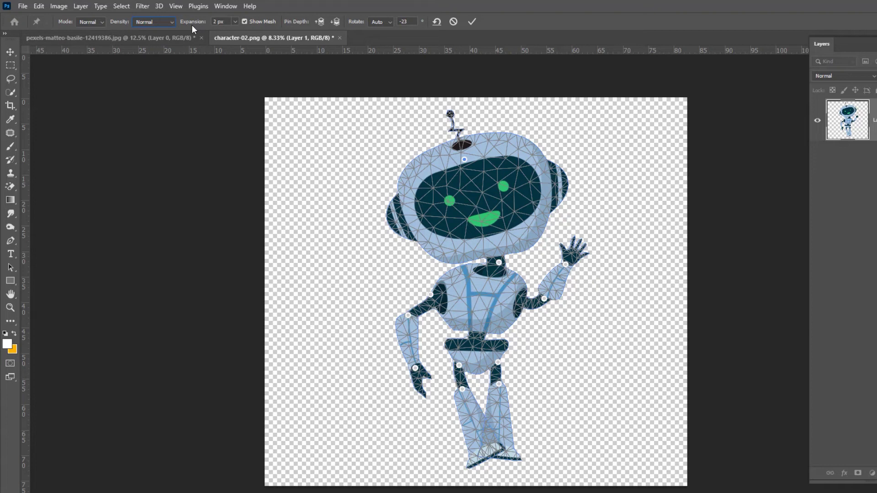
Try a mesh expansion of 100 px around the robot, and reduce the expansion to -15 px.
left_click(201, 26)
key("ctrl+plus")
left_click(235, 21)
left_click(240, 33)
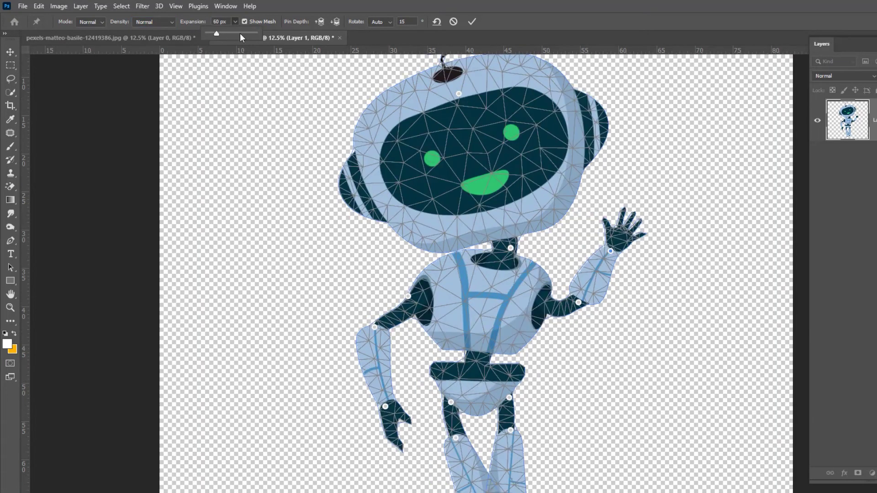
left_click(240, 33)
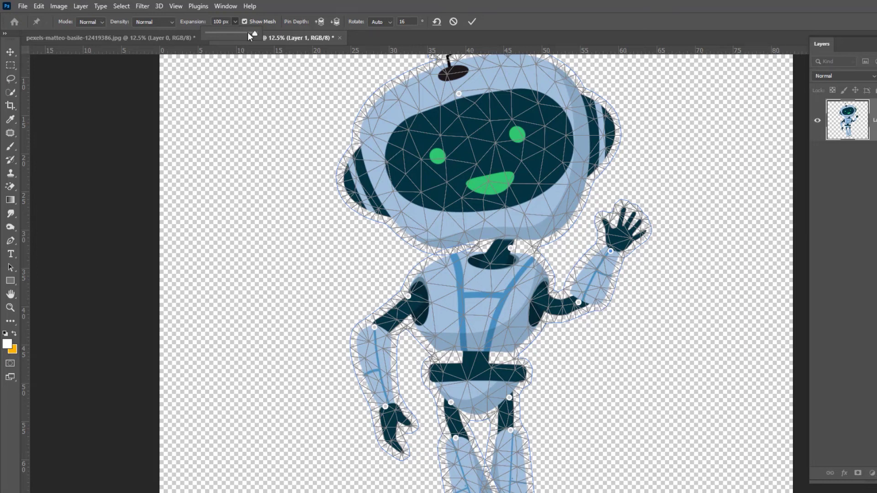
left_click(214, 33)
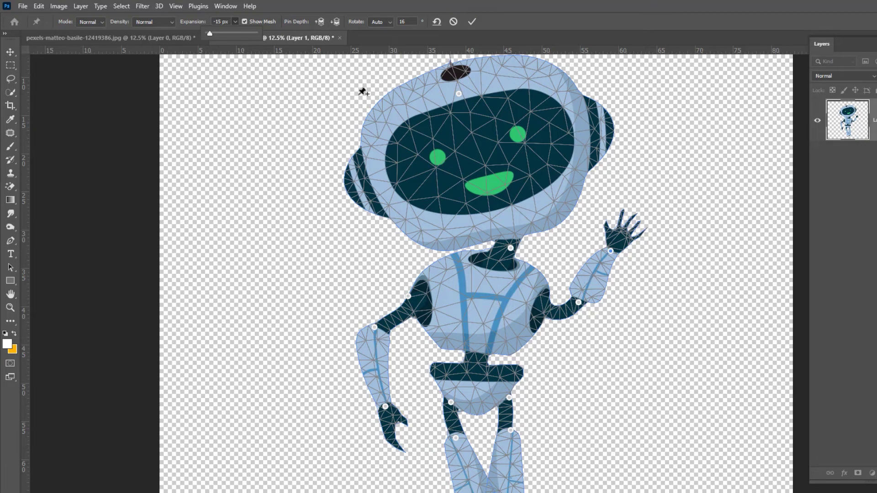
Set the Puppet Warp mesh expansion around the robot to 2 px.
left_click(229, 22)
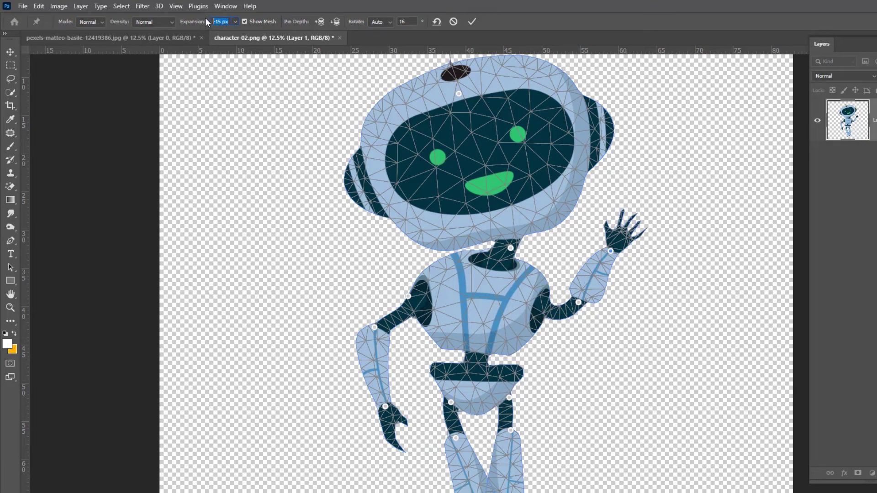
type("2")
key("Return")
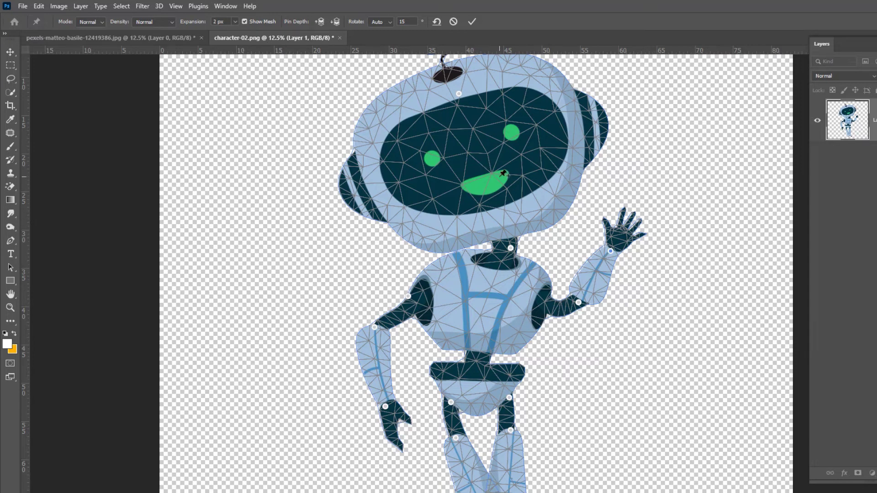
Hide the mesh and pose the robot with new pins, pulling the face's left edge slightly down and the chest up and left.
left_click(244, 21)
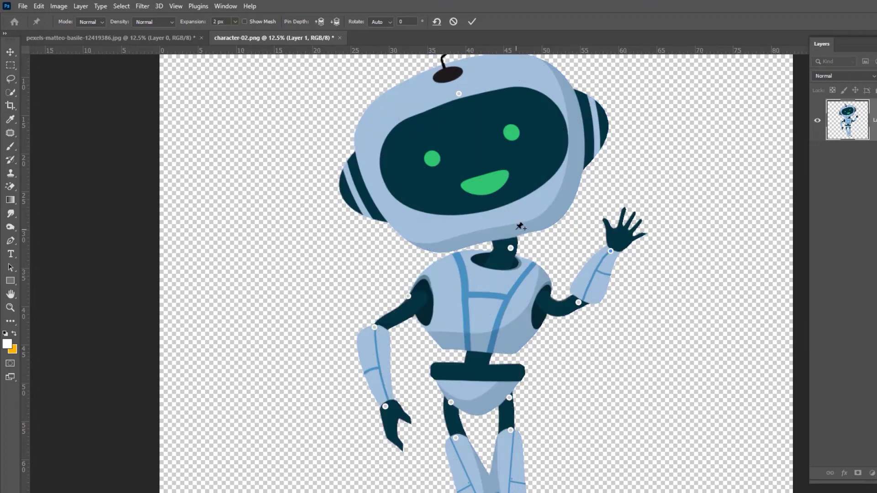
left_click(392, 173)
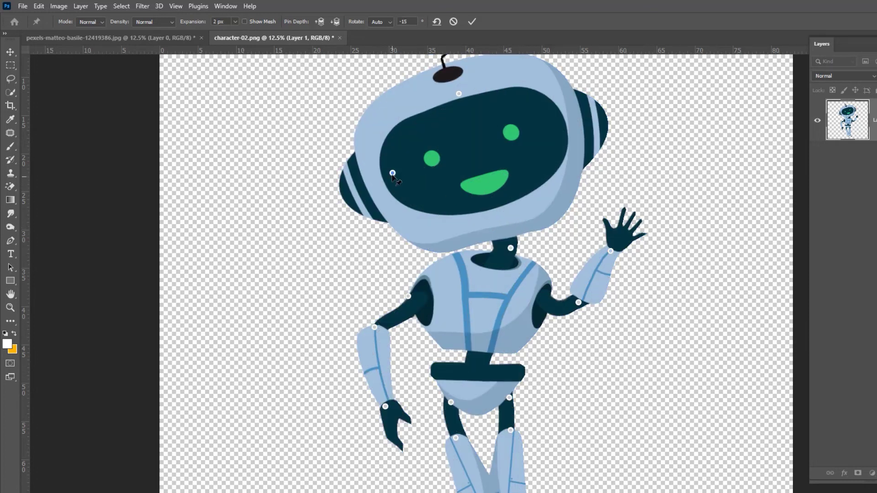
left_click_drag(392, 174, 396, 189)
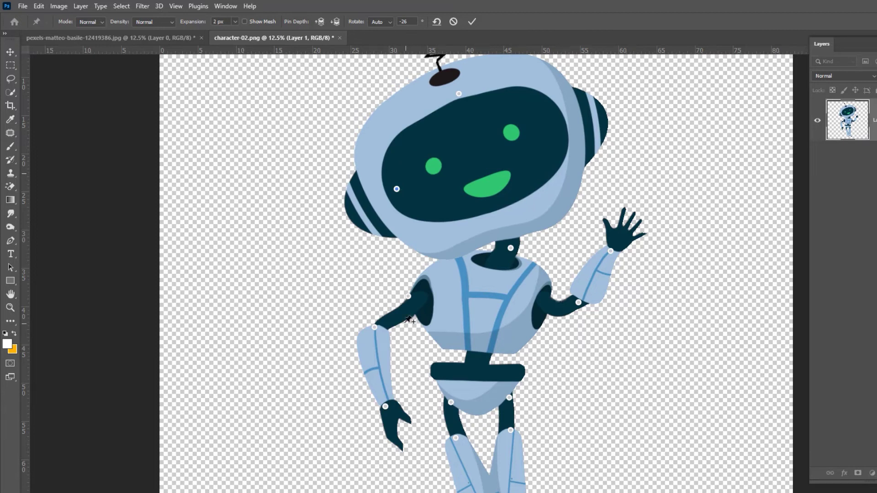
left_click_drag(458, 316, 442, 304)
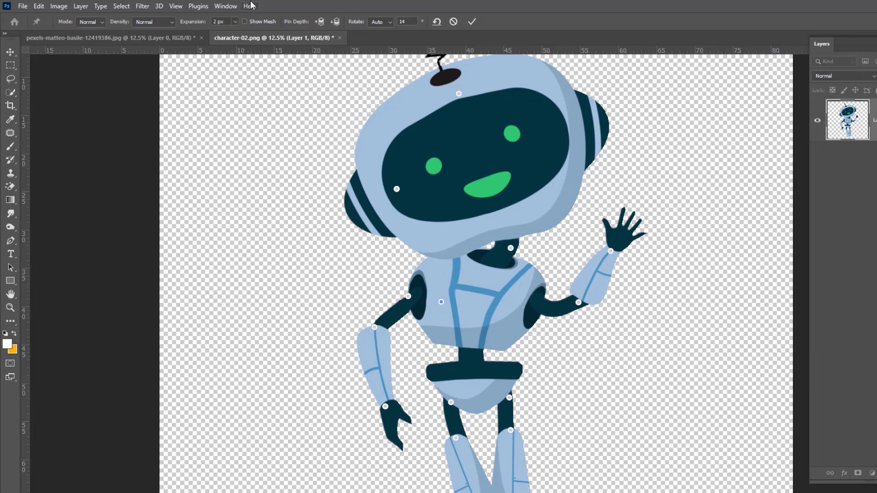
Show the mesh again and swing the robot's left-hand shin across the other leg, setting its pin depth backward.
left_click(245, 21)
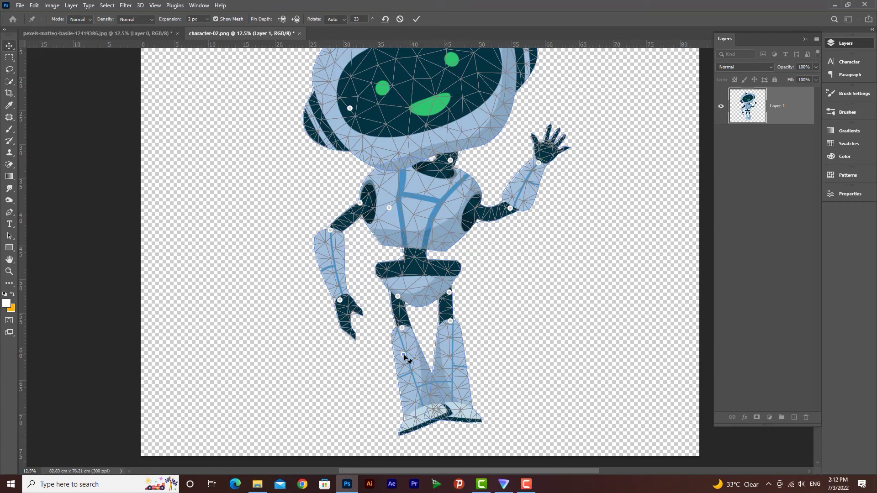
left_click_drag(404, 355, 427, 352)
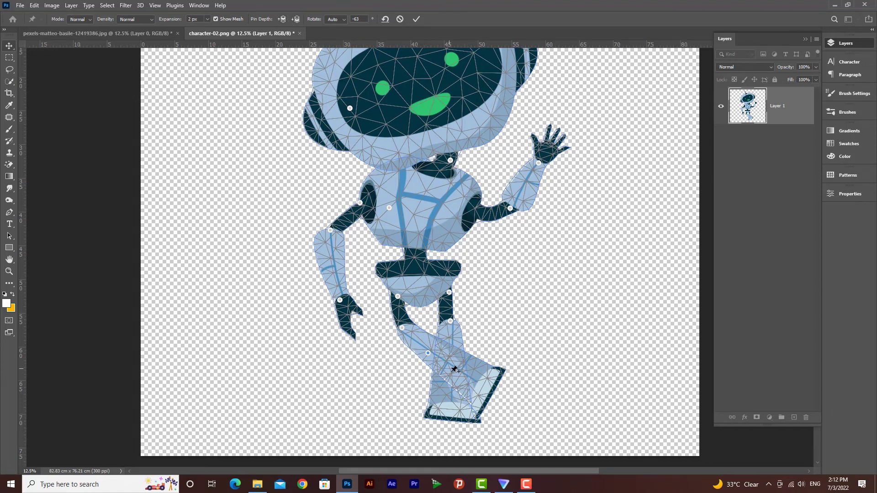
left_click(297, 20)
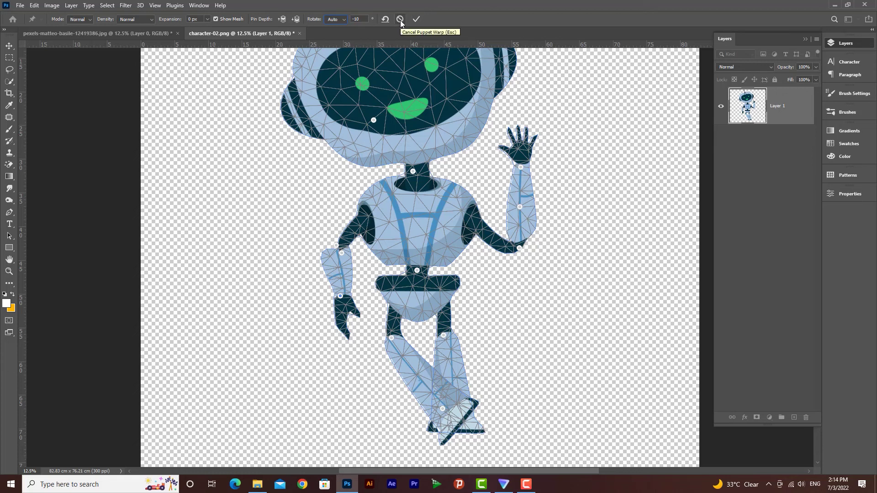
Commit the Puppet Warp on the robot with its crossed legs and raised waving hand.
left_click(416, 19)
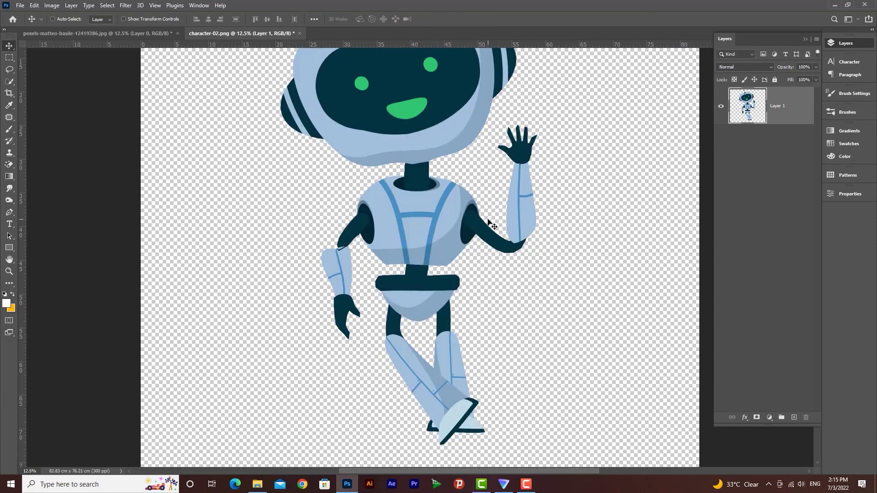
key("ctrl+minus")
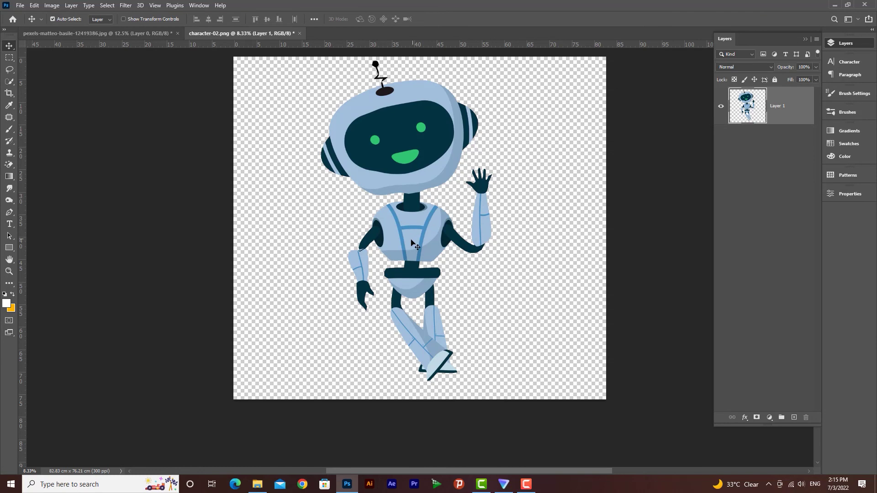